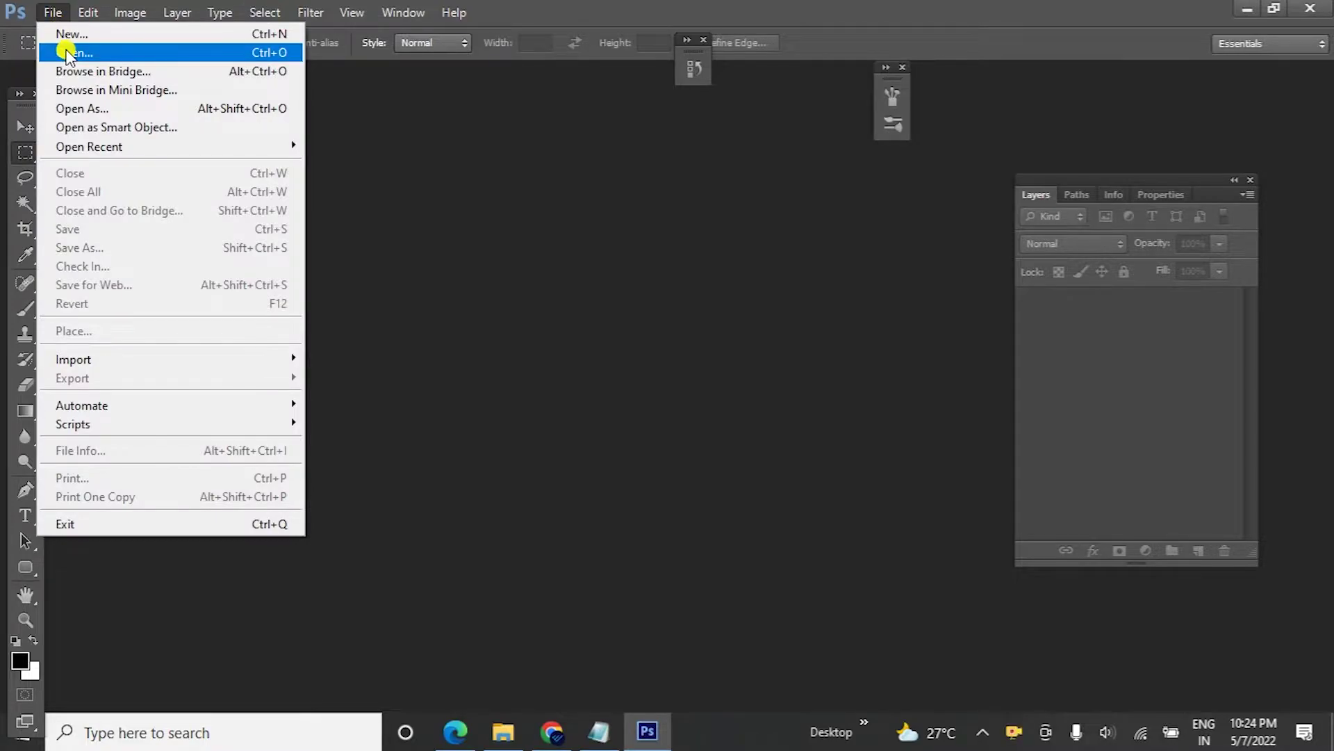
Step: Open the 1_Before portrait of the curly-haired woman blowing a kiss
click(68, 47)
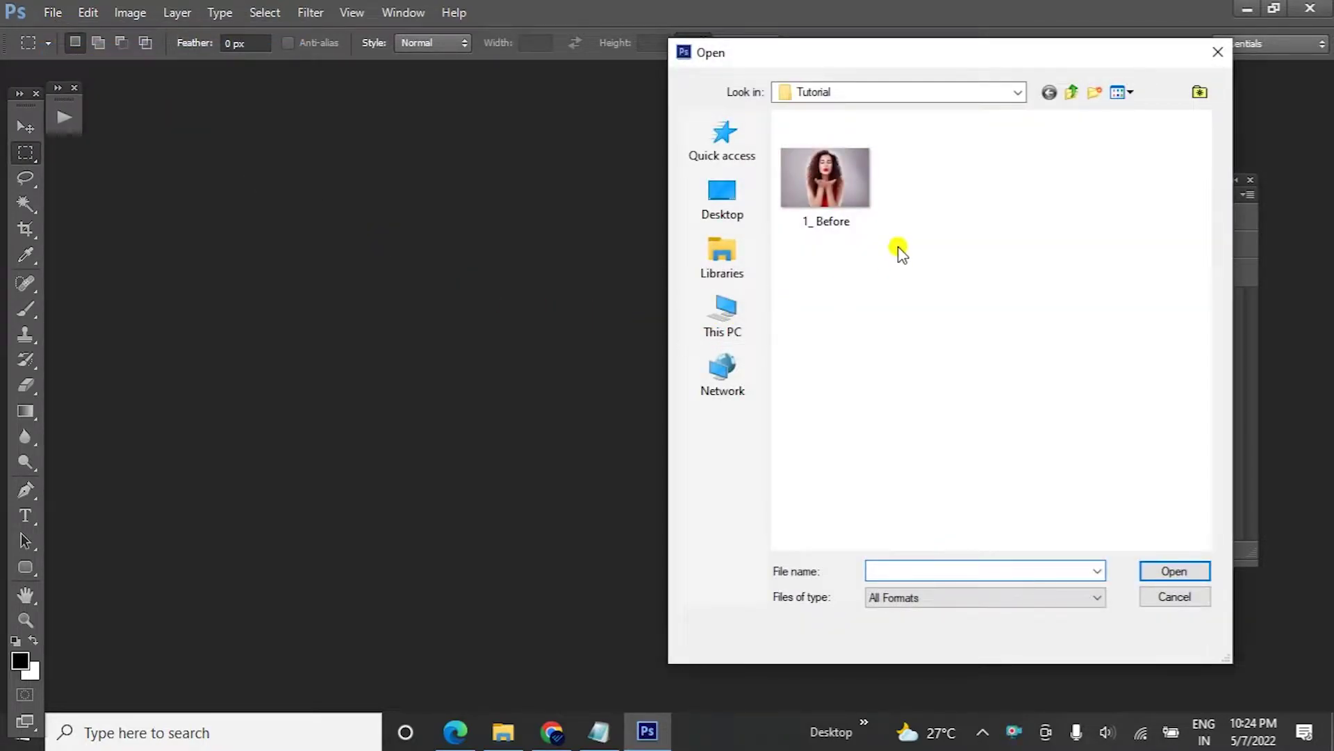
click(825, 184)
click(1174, 571)
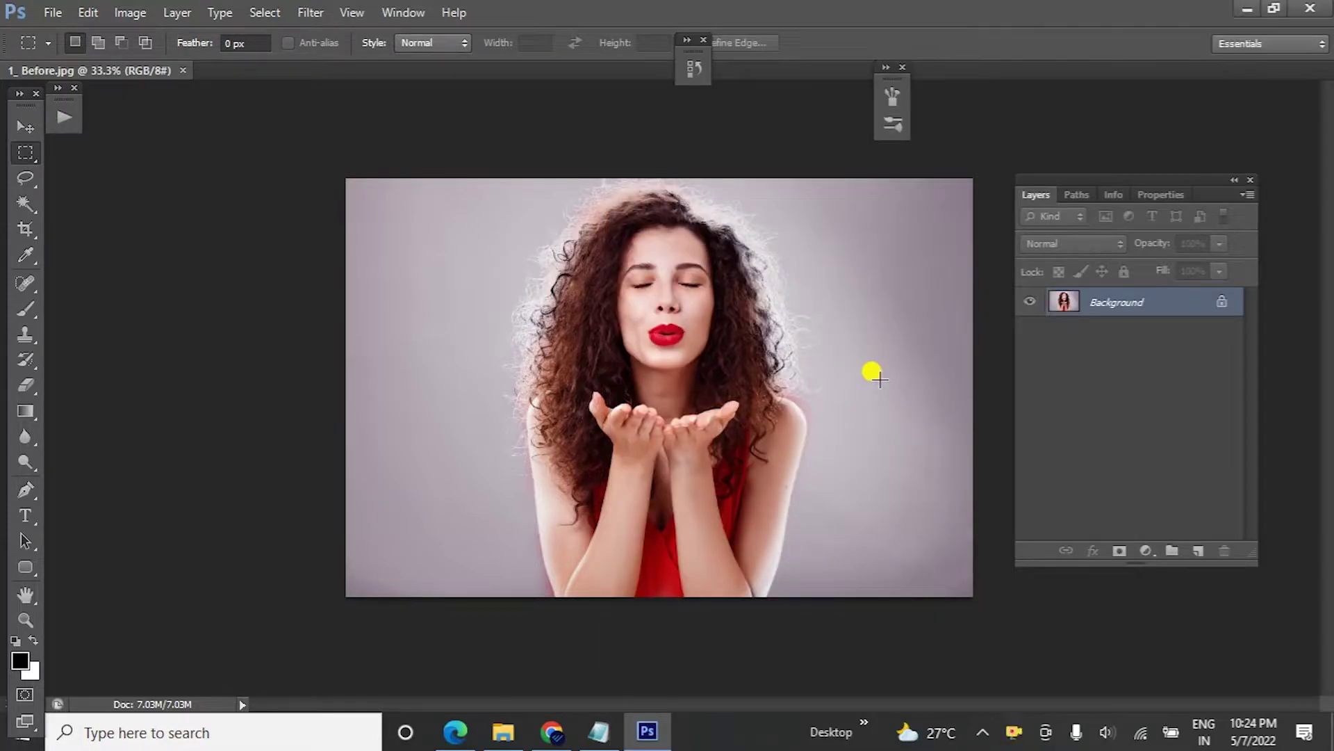
Step: Place Blowing glitter overlay_01 from 60 Blowing Glitter Overlays at its default size
click(52, 12)
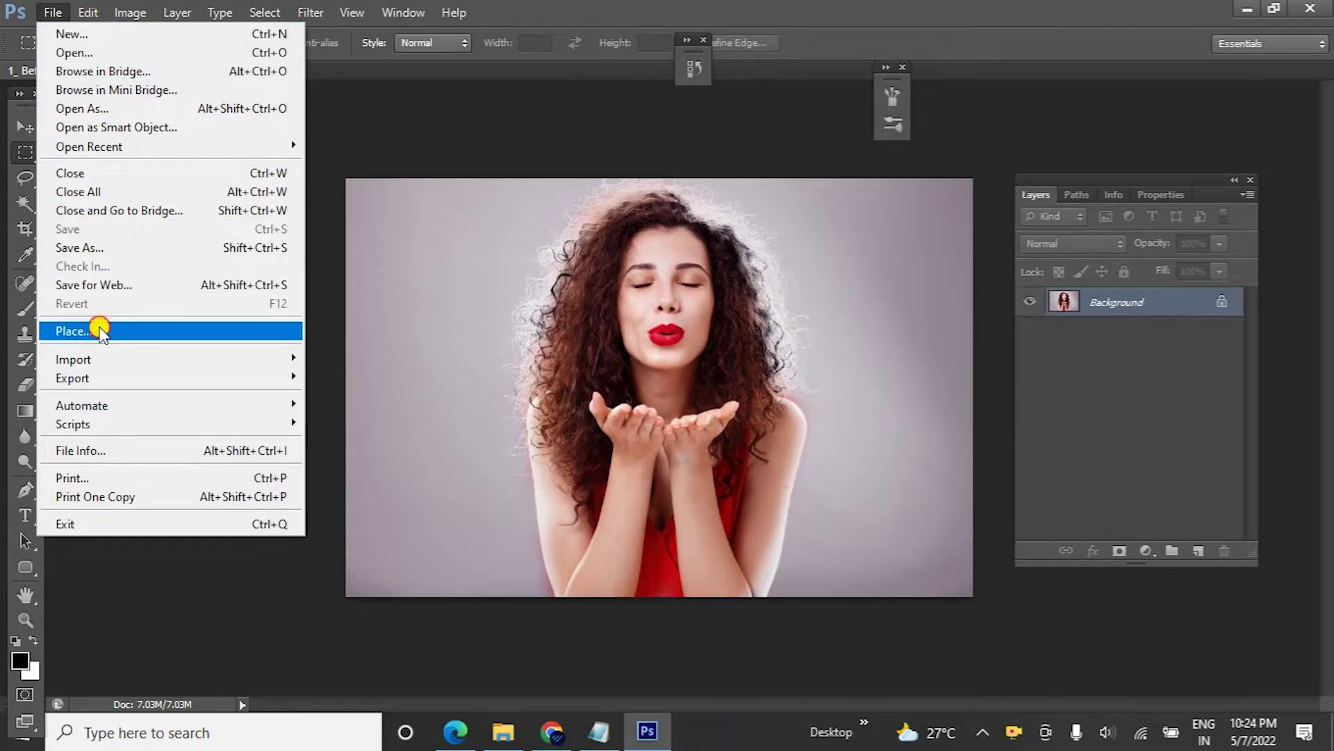
click(76, 331)
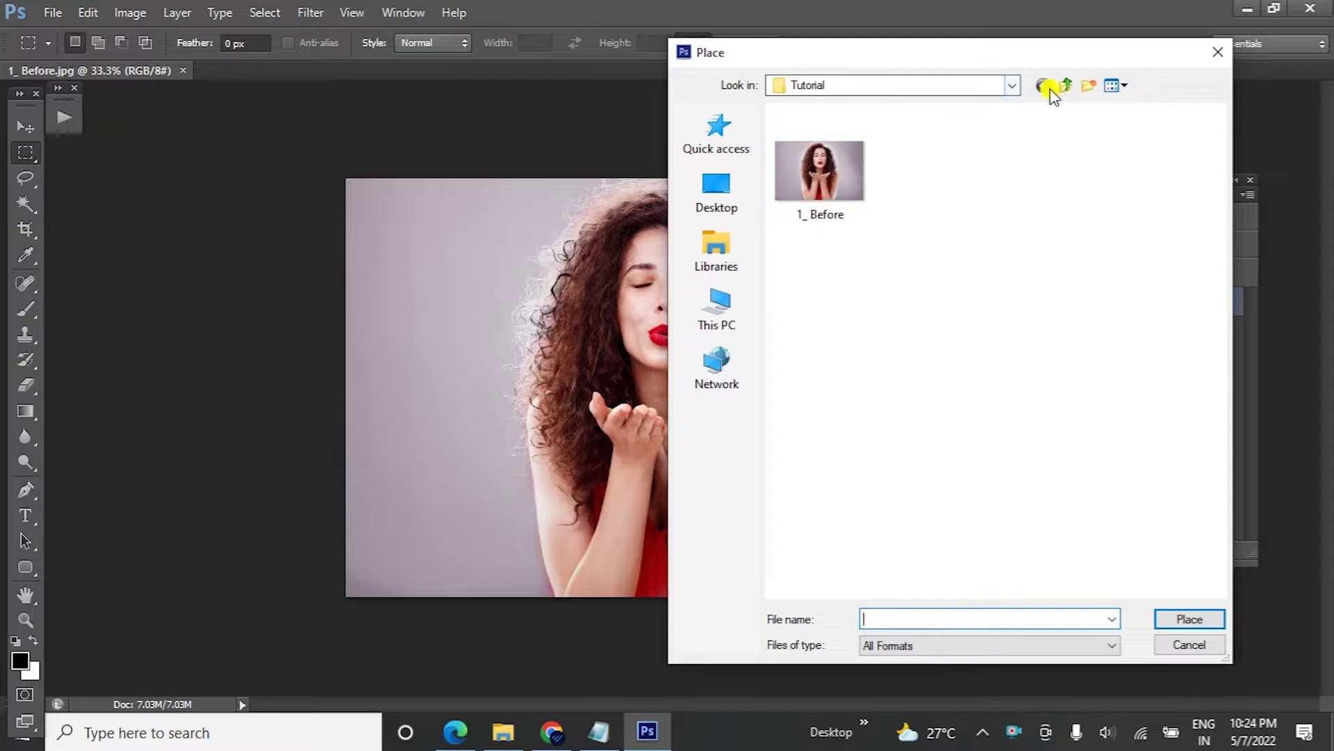
click(1065, 85)
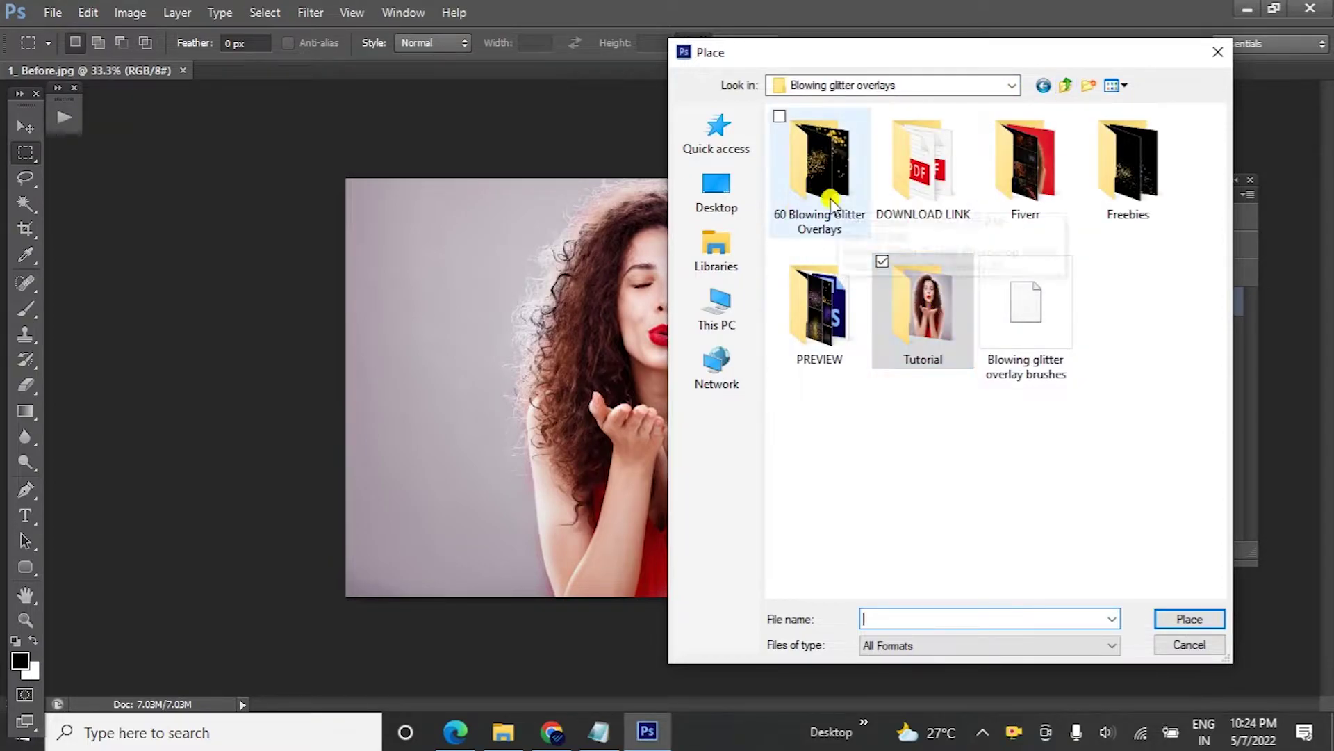
double_click(824, 183)
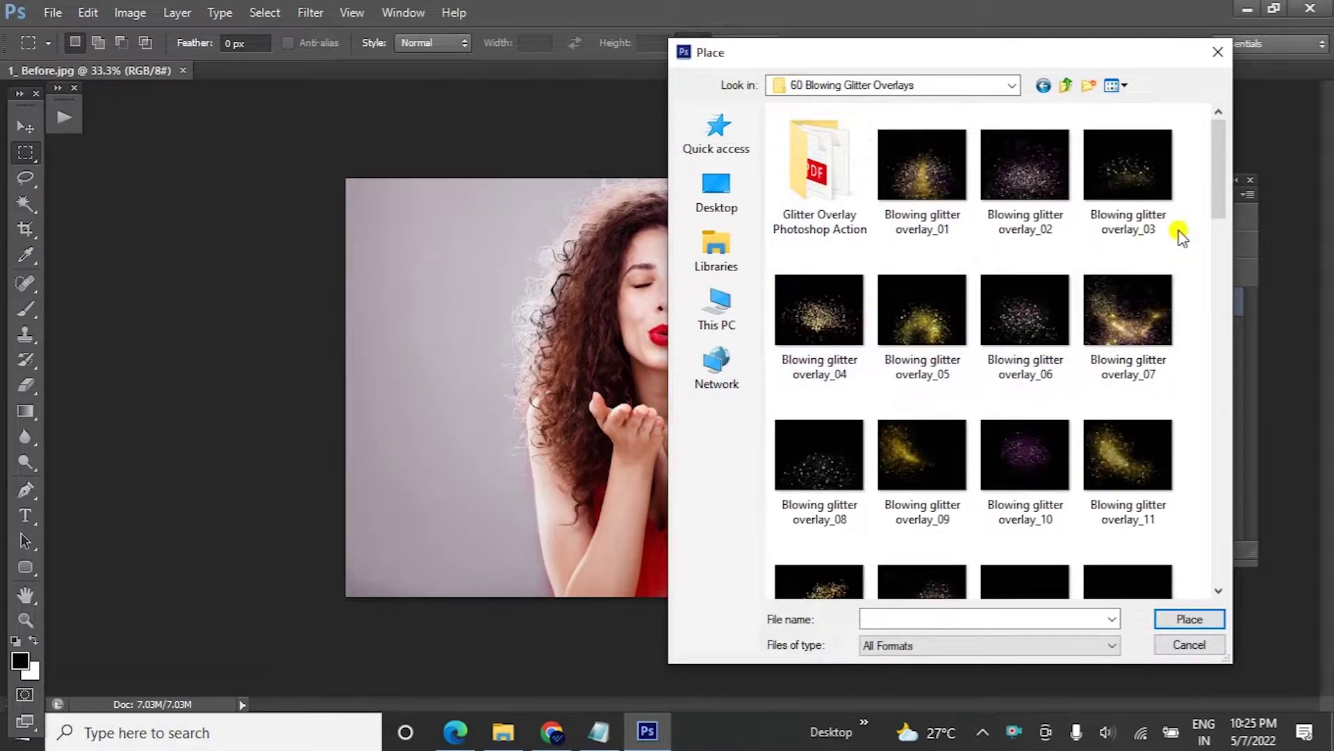
mouse_move(1218, 167)
mouse_down()
mouse_move(1221, 302)
mouse_move(1221, 131)
mouse_up()
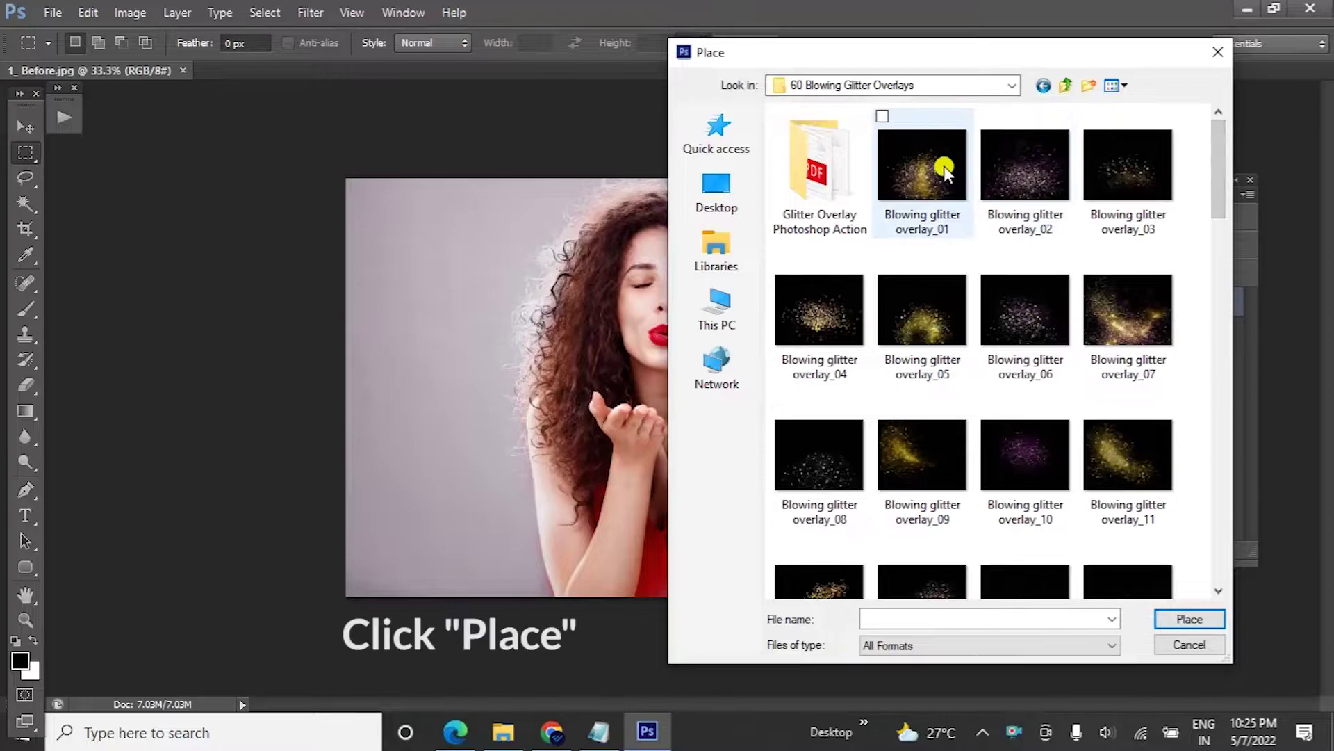
click(944, 166)
click(1190, 622)
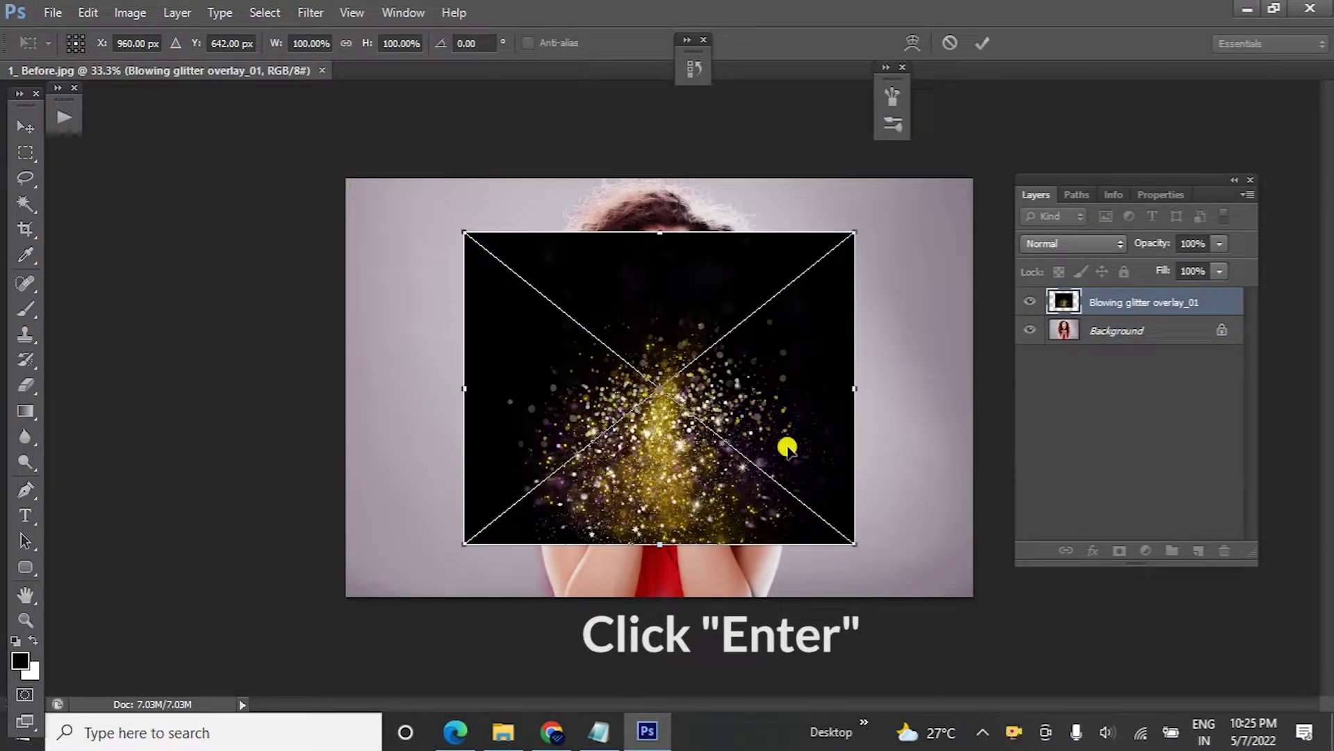
key(Return)
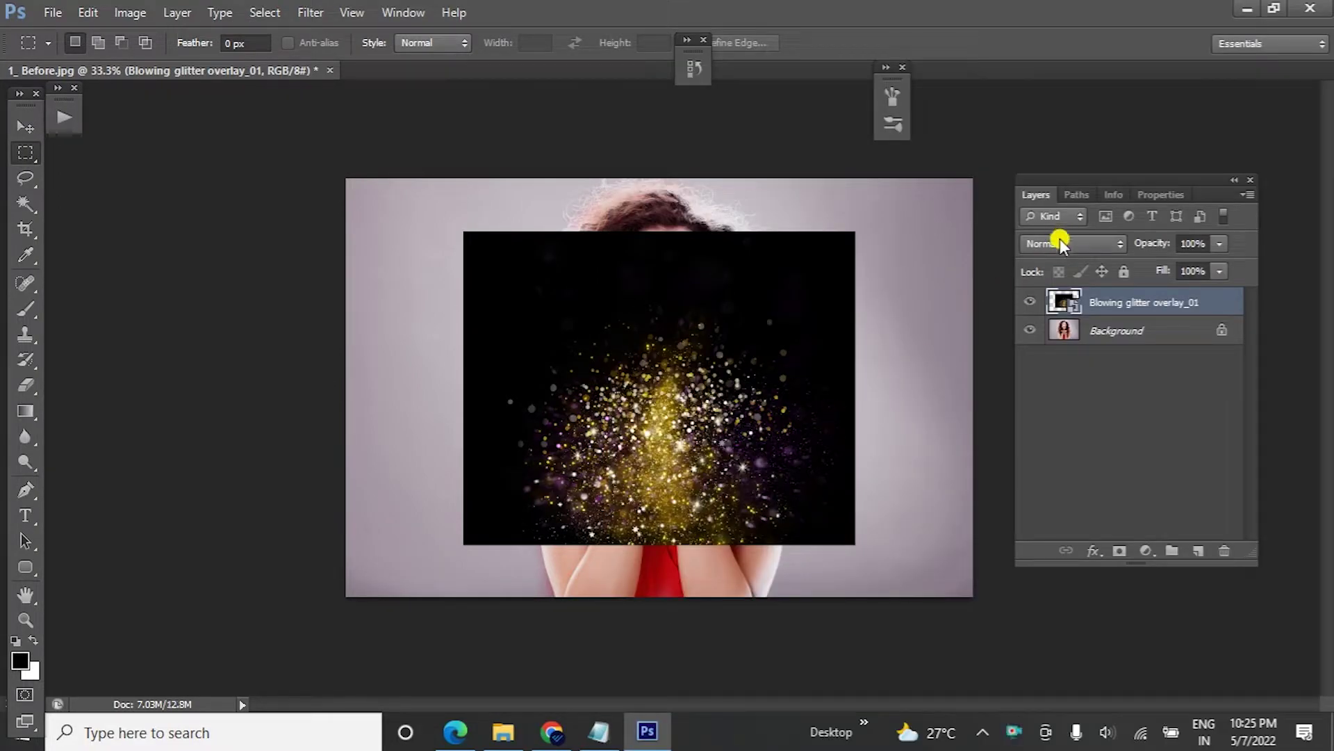
Step: Set the glitter overlay layer's blend mode to Screen
click(1059, 242)
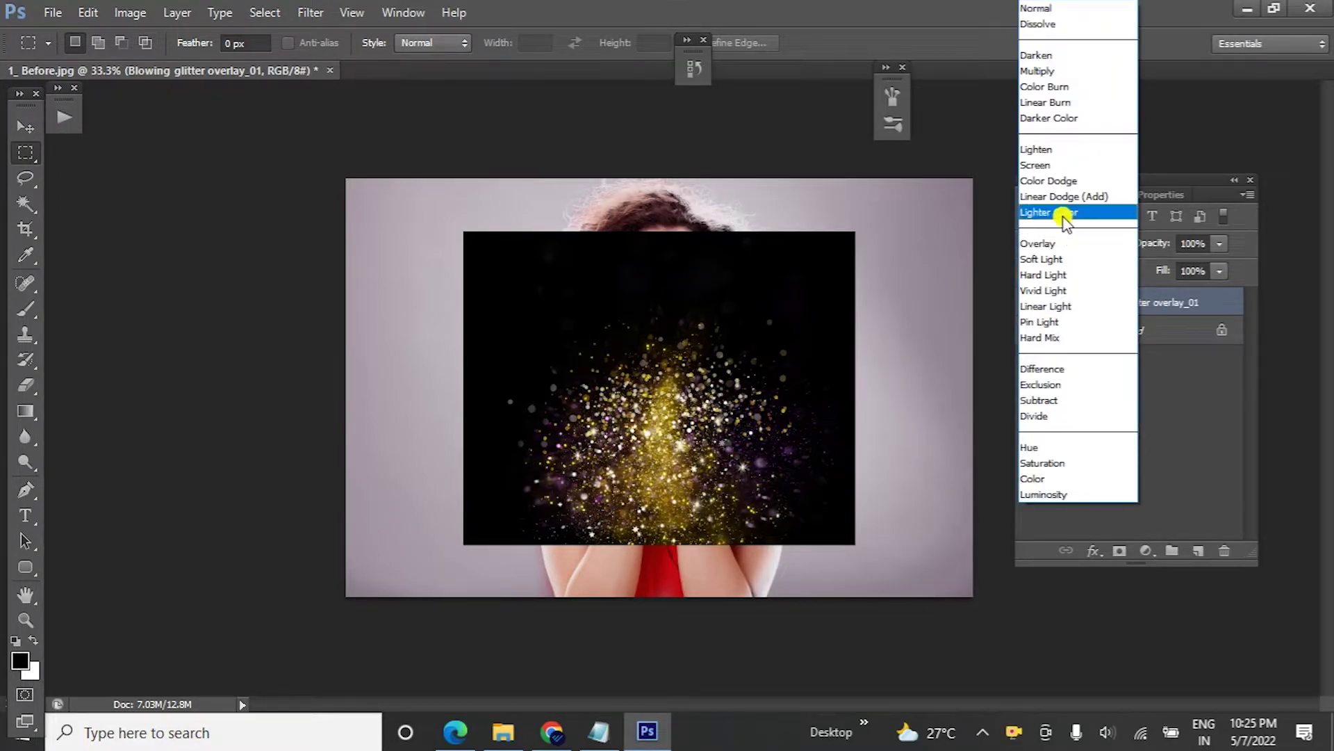
click(1038, 165)
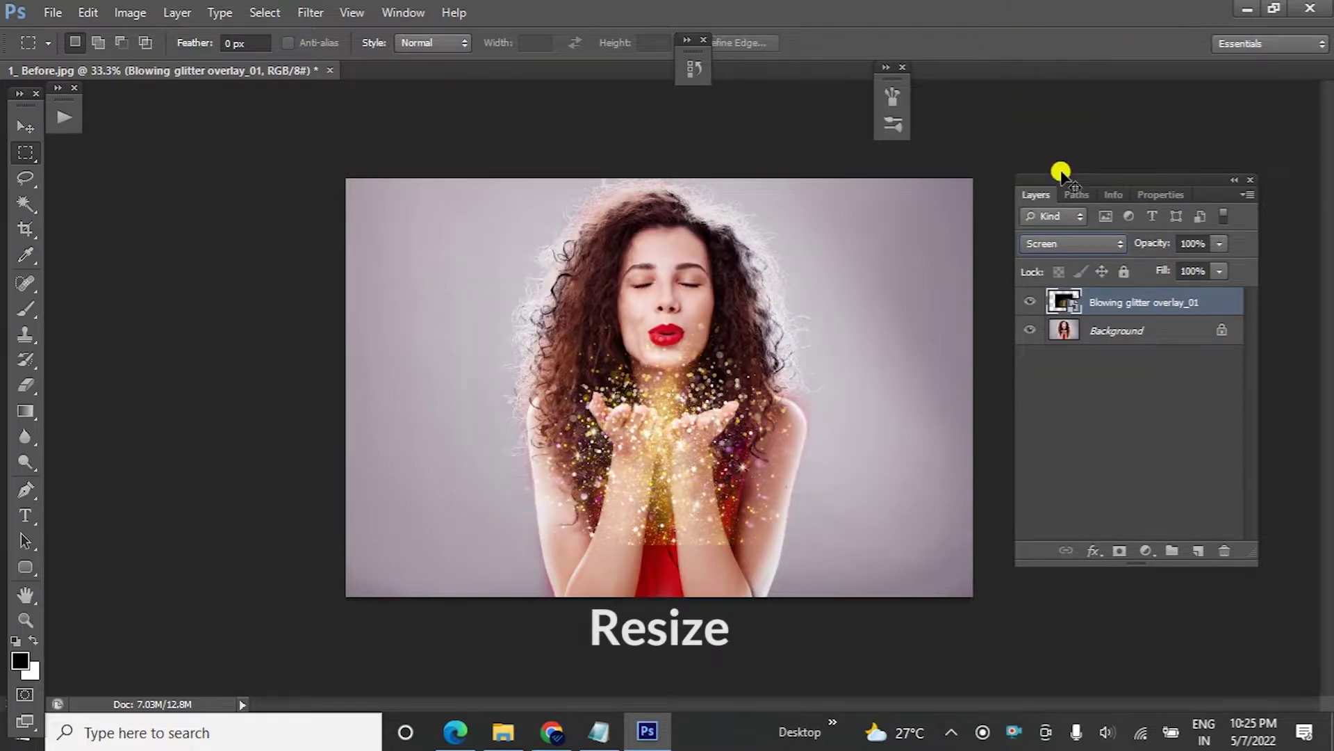
Step: Scale the glitter overlay up to about 162% with Free Transform, then pick the Move tool
key(ctrl+t)
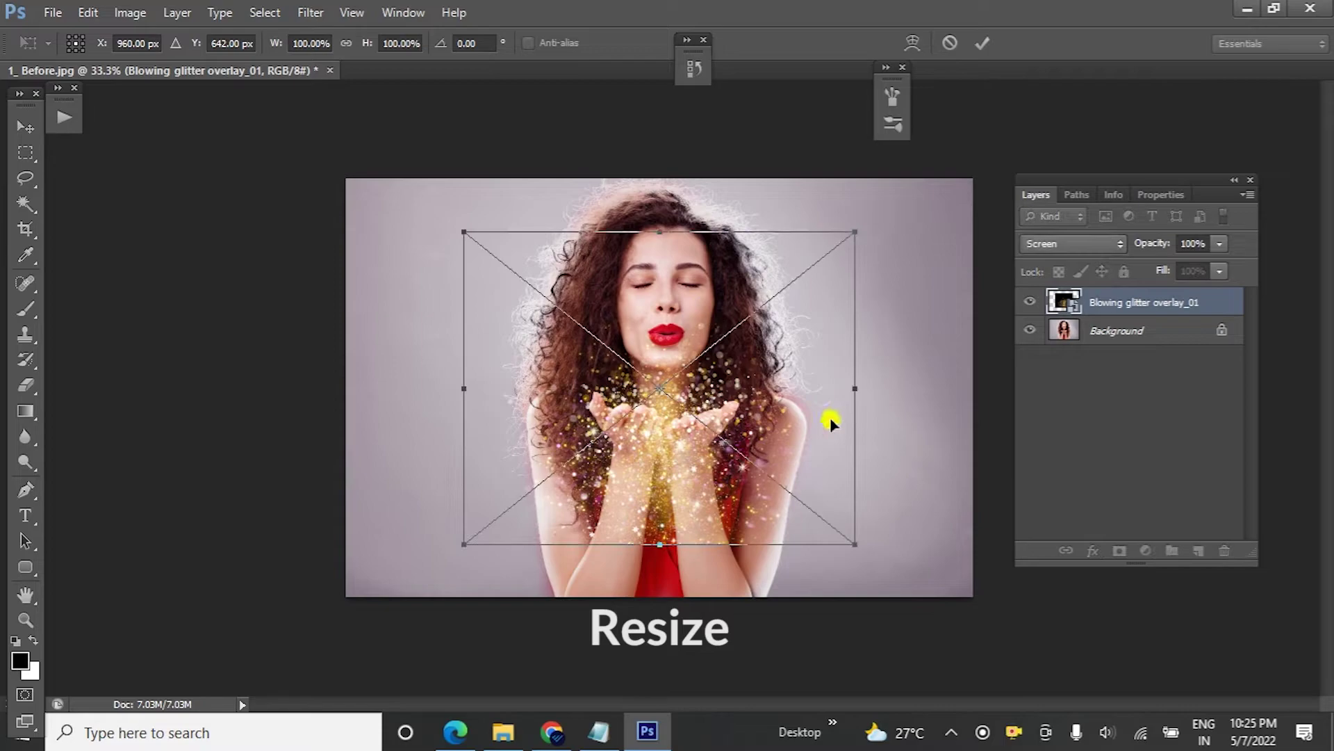
drag(855, 533, 976, 637)
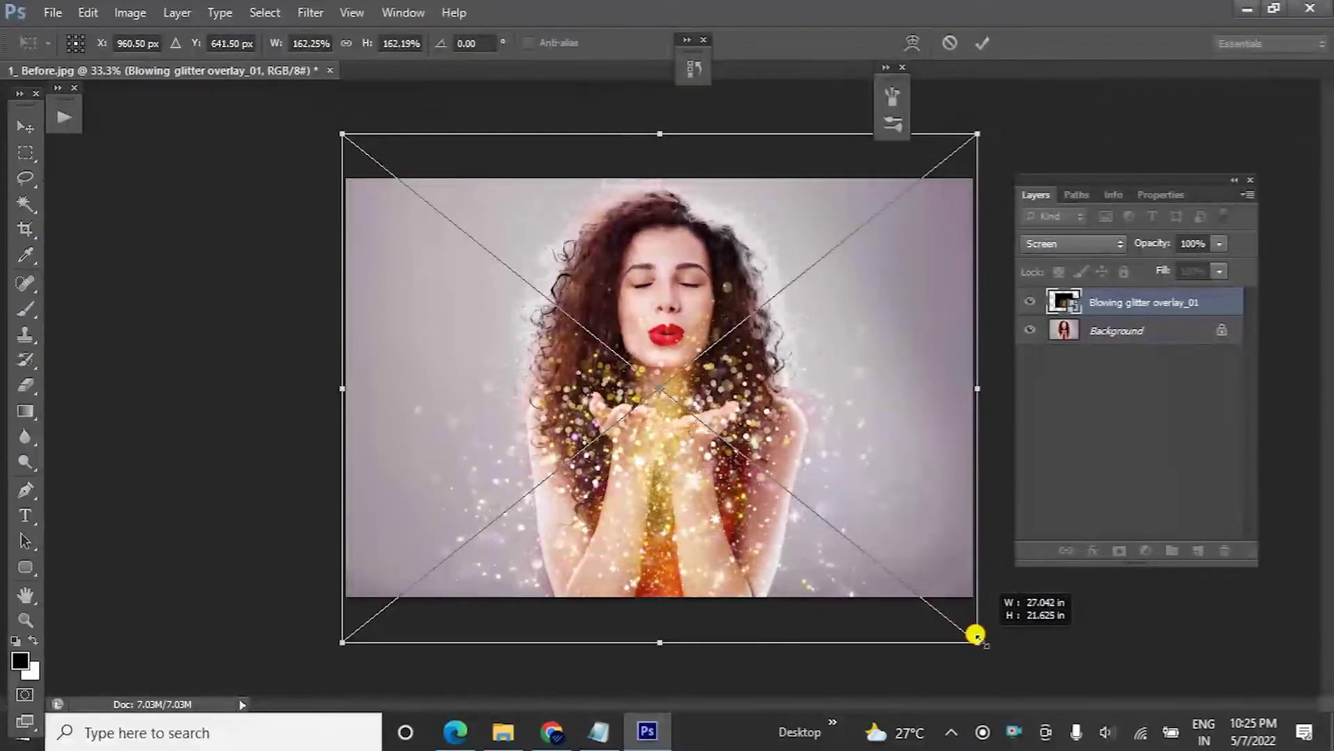
key(Return)
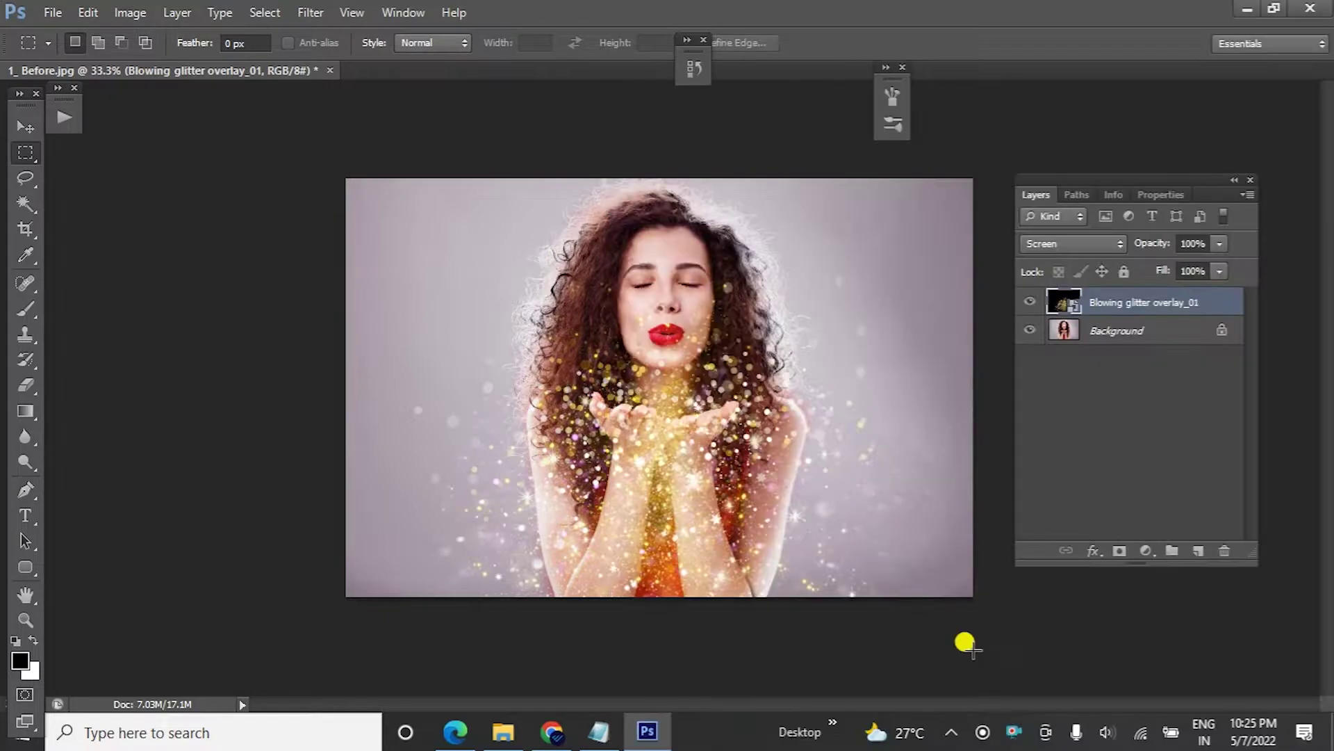
key(v)
Step: Open the ATN file from the Glitter Overlay Photoshop Action folder
click(52, 13)
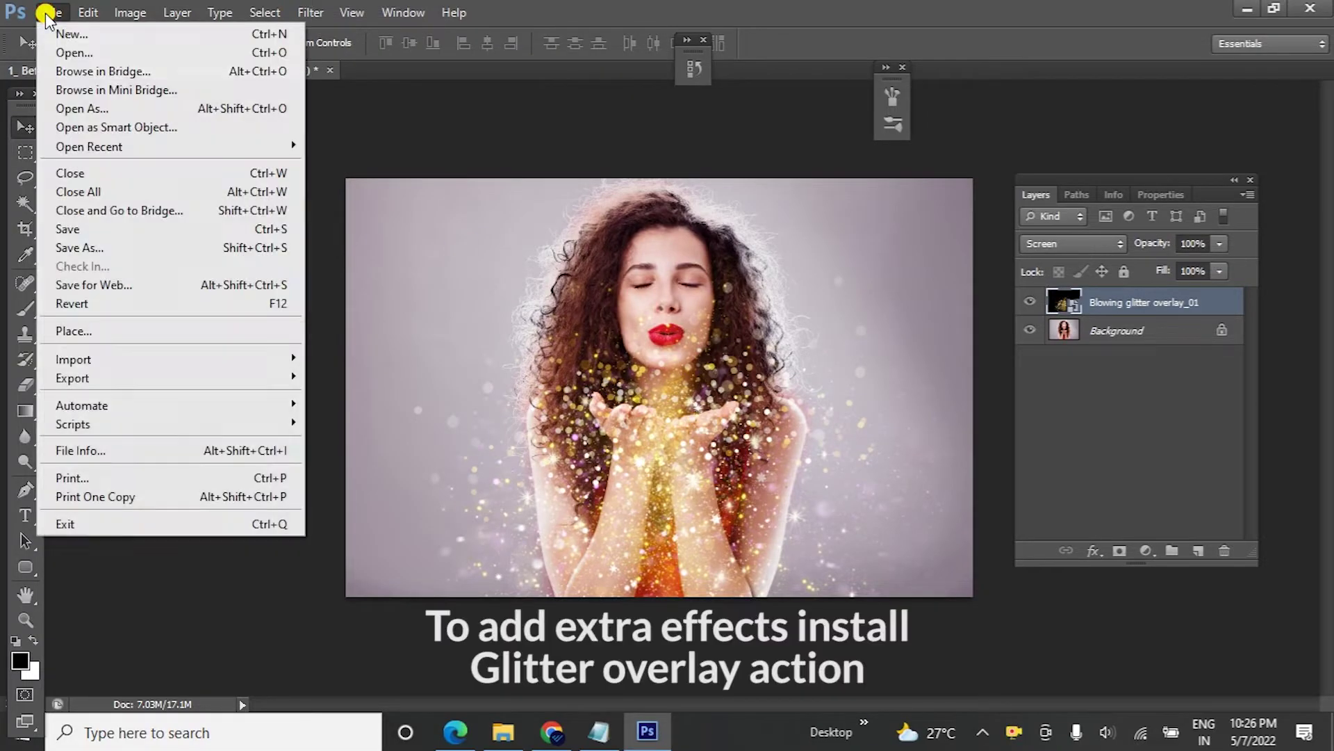
click(64, 54)
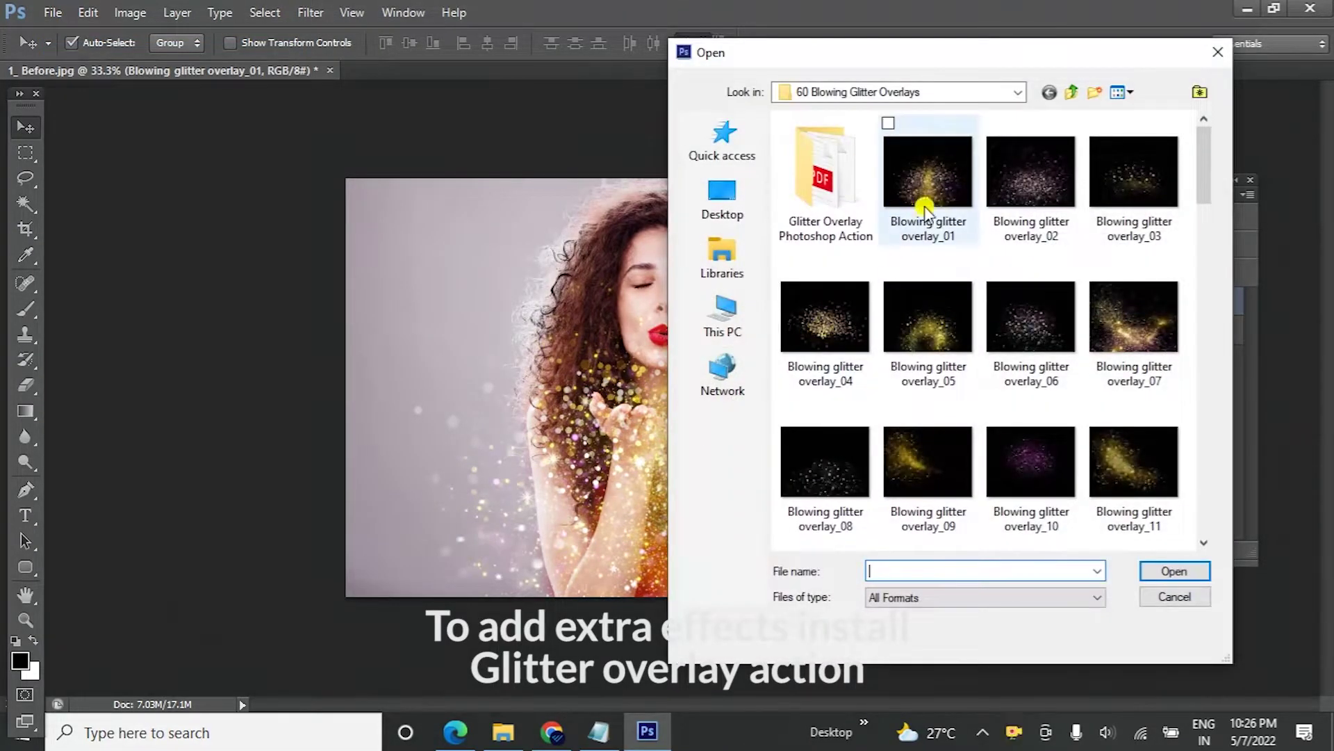
click(830, 201)
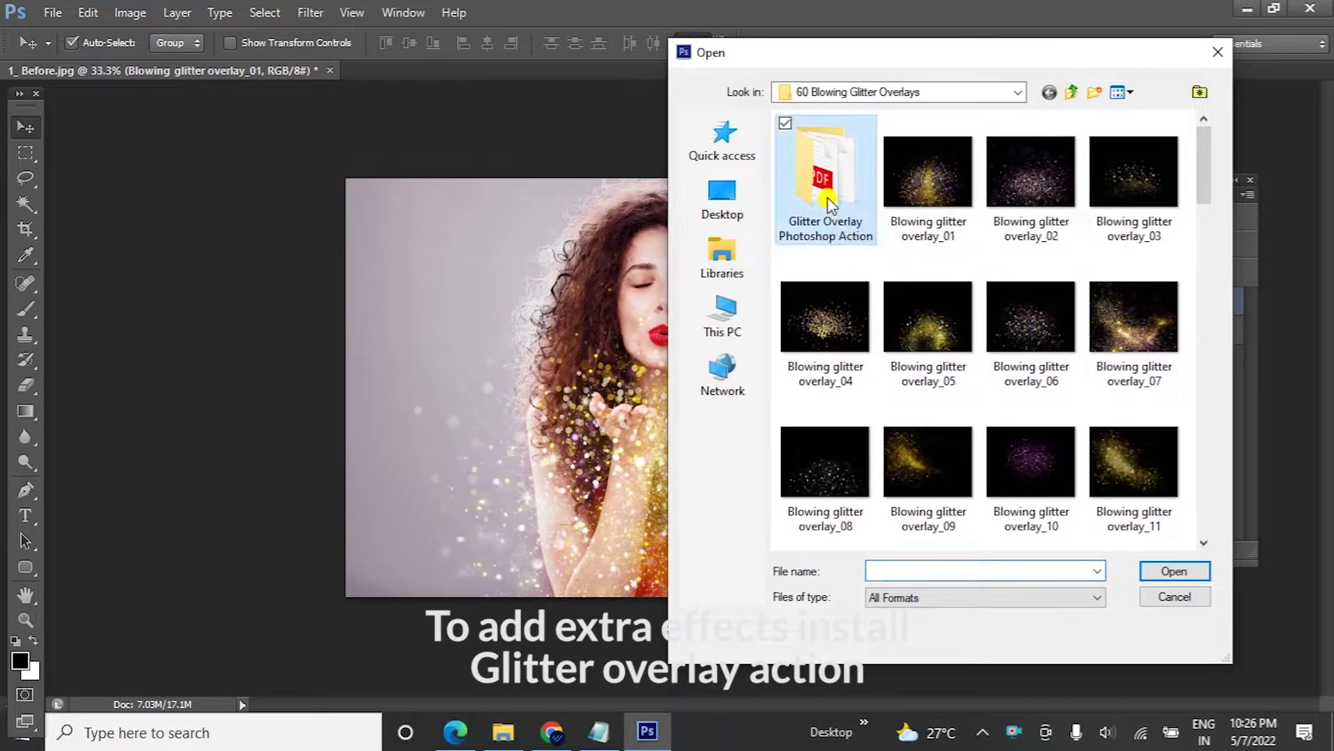
double_click(828, 190)
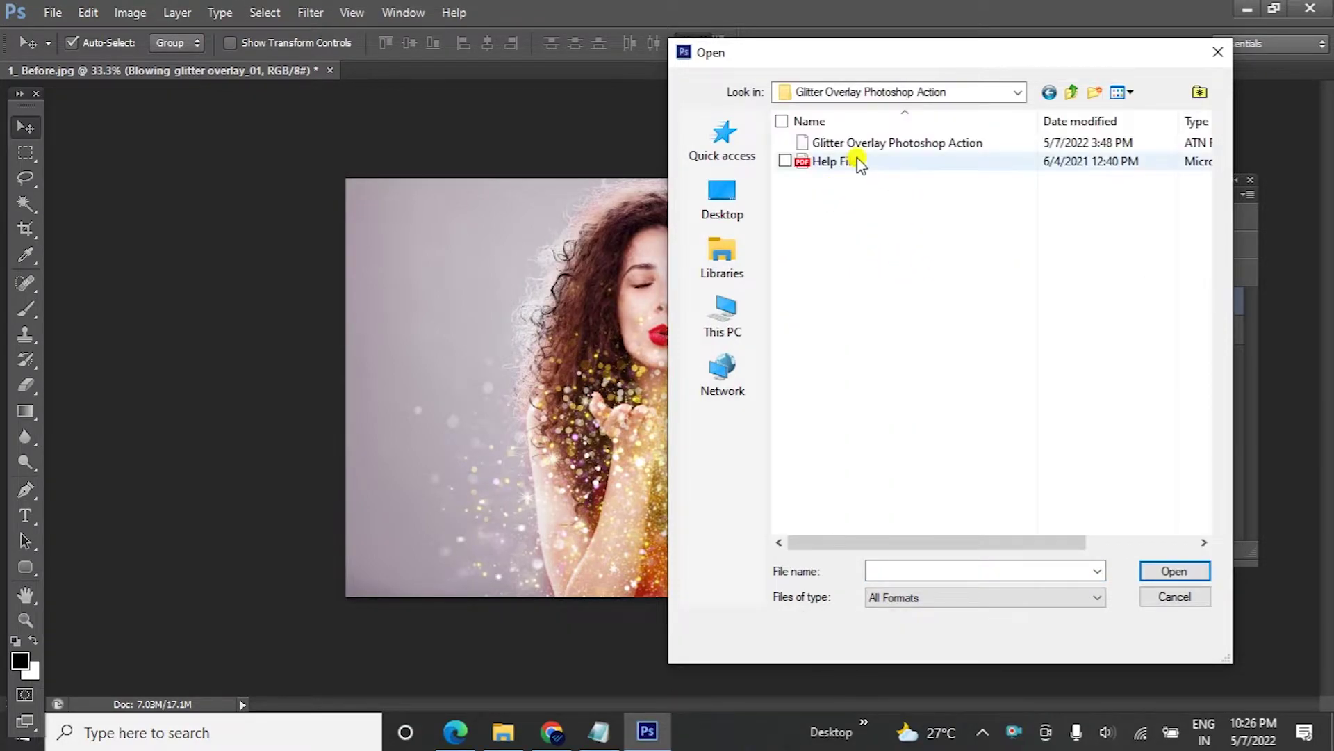
click(897, 143)
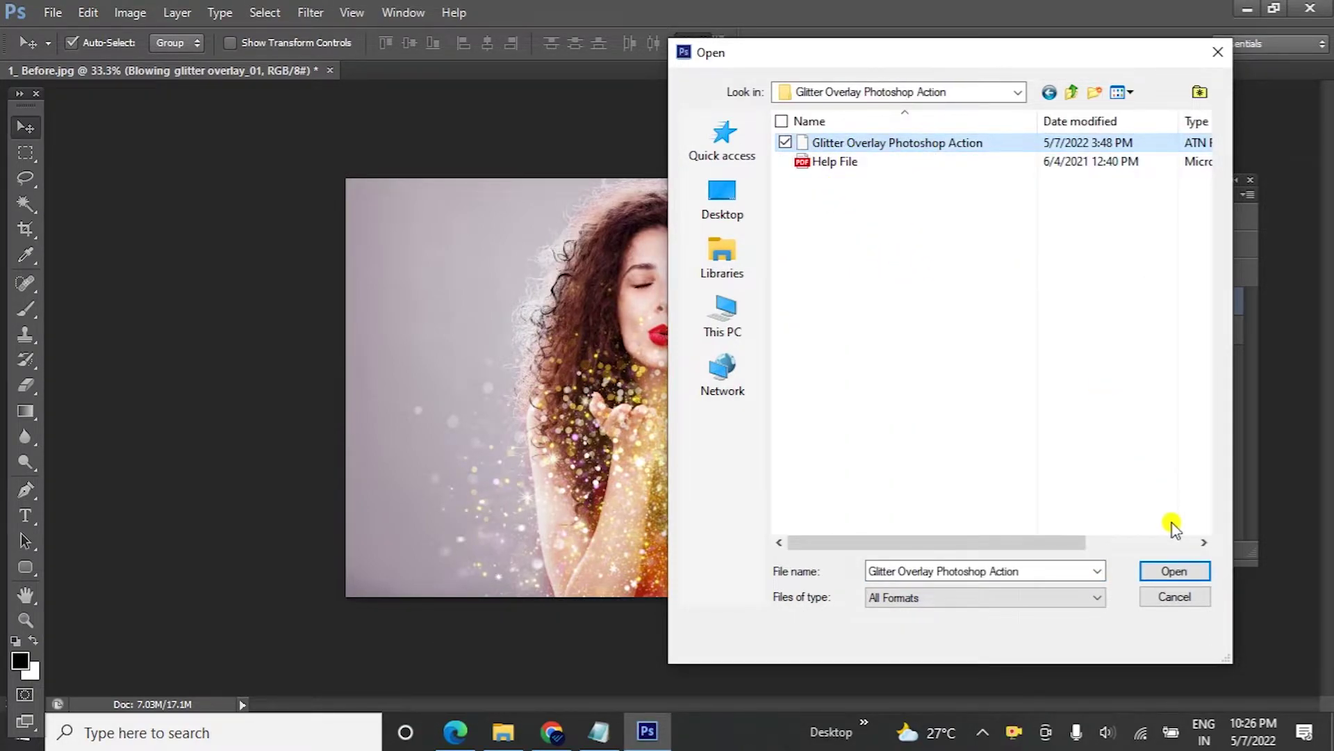
click(1174, 570)
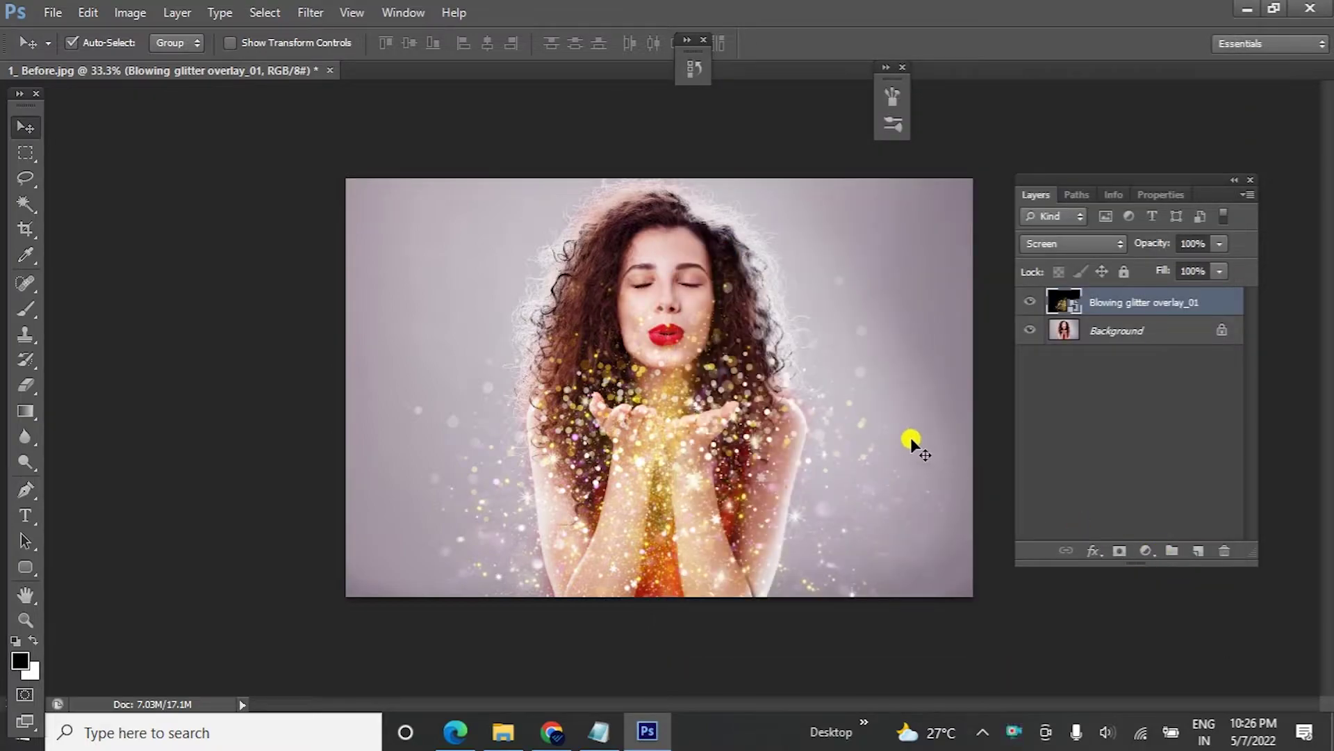
Step: Show the Actions panel and expand the Glitter Overlay Photoshop Action set
click(404, 13)
click(422, 115)
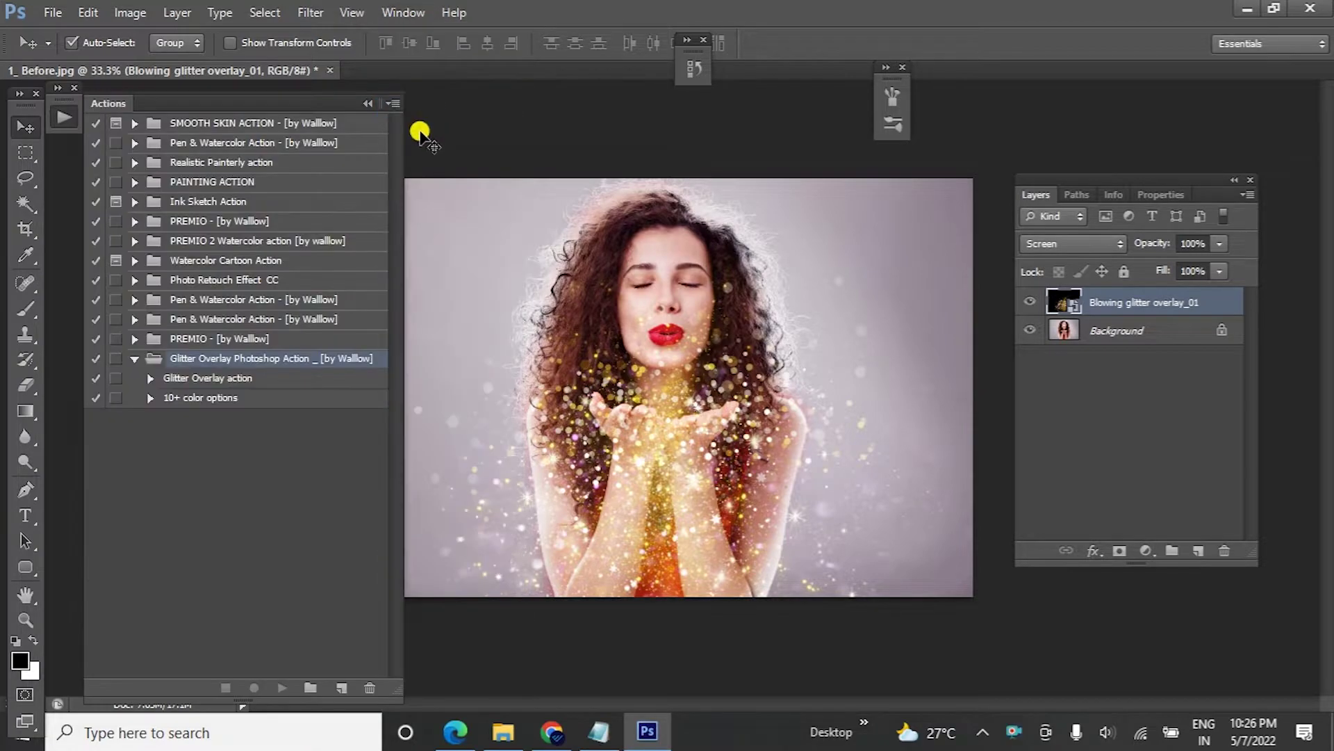
click(135, 359)
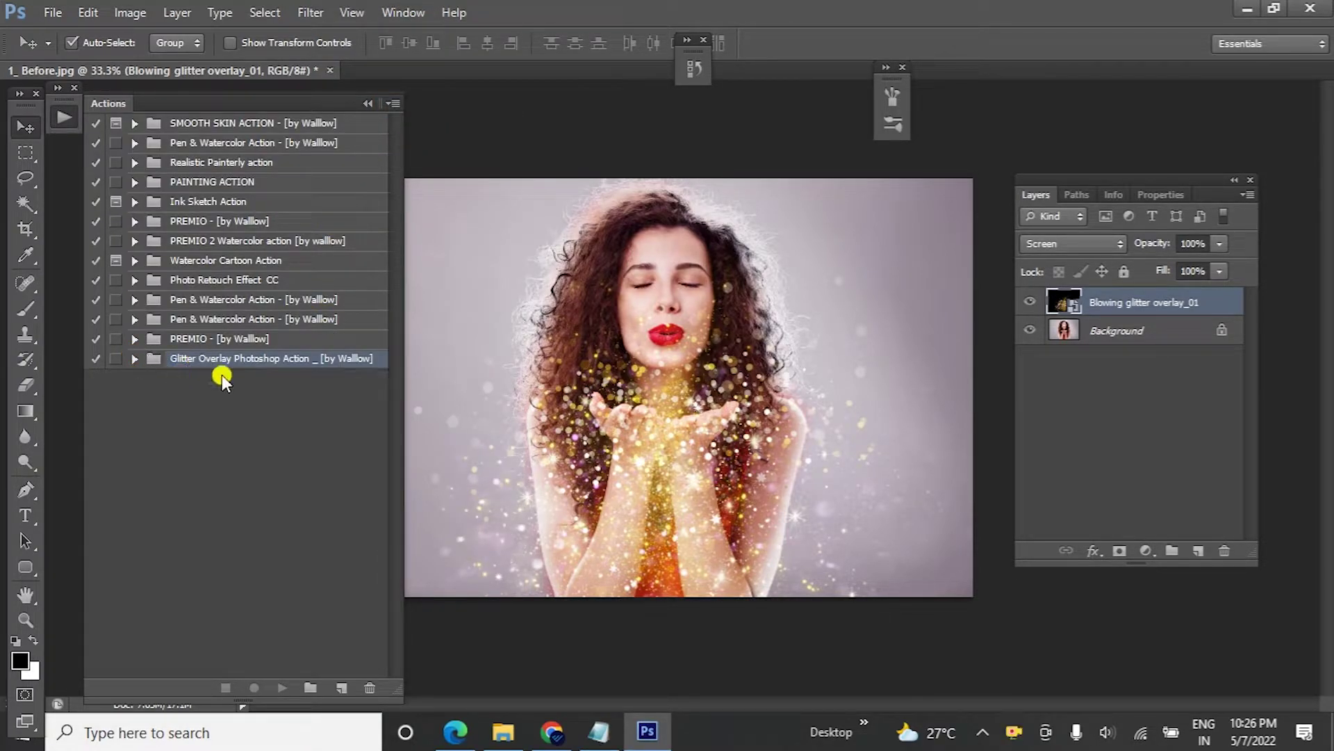
drag(307, 104, 269, 104)
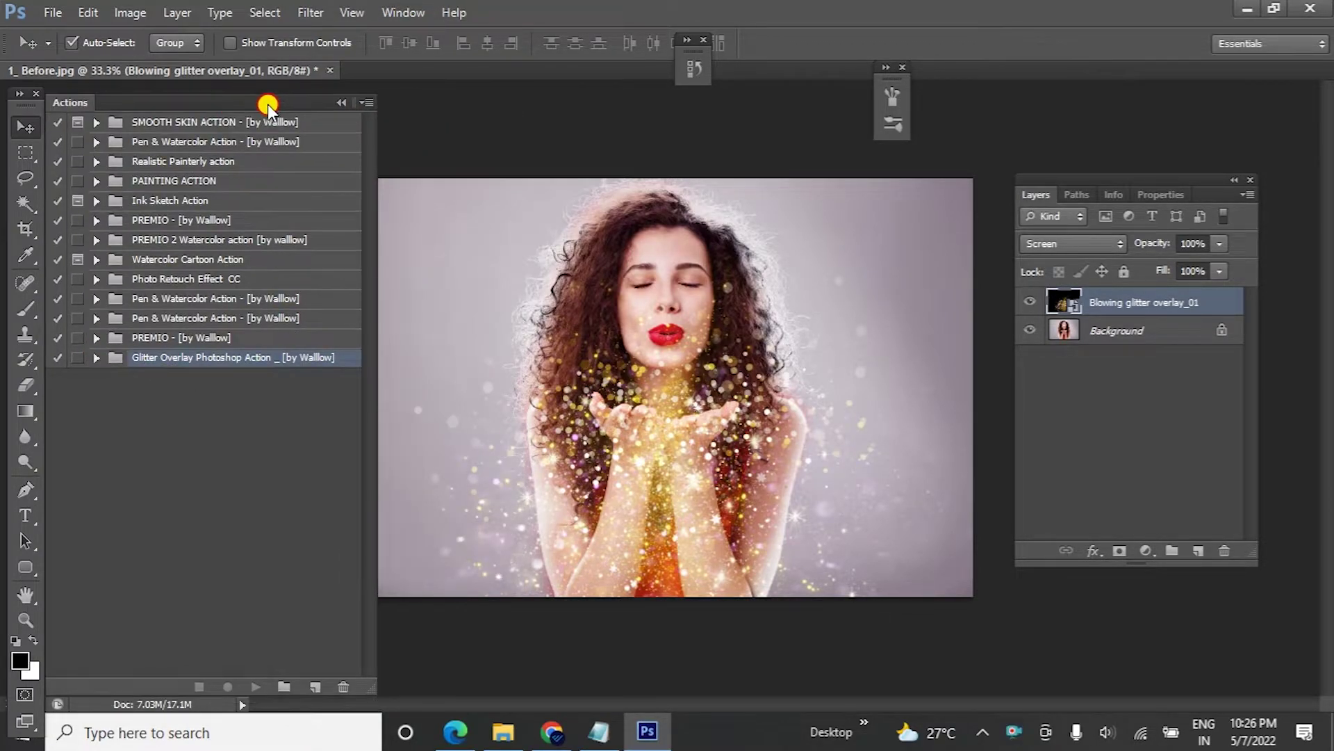
click(107, 359)
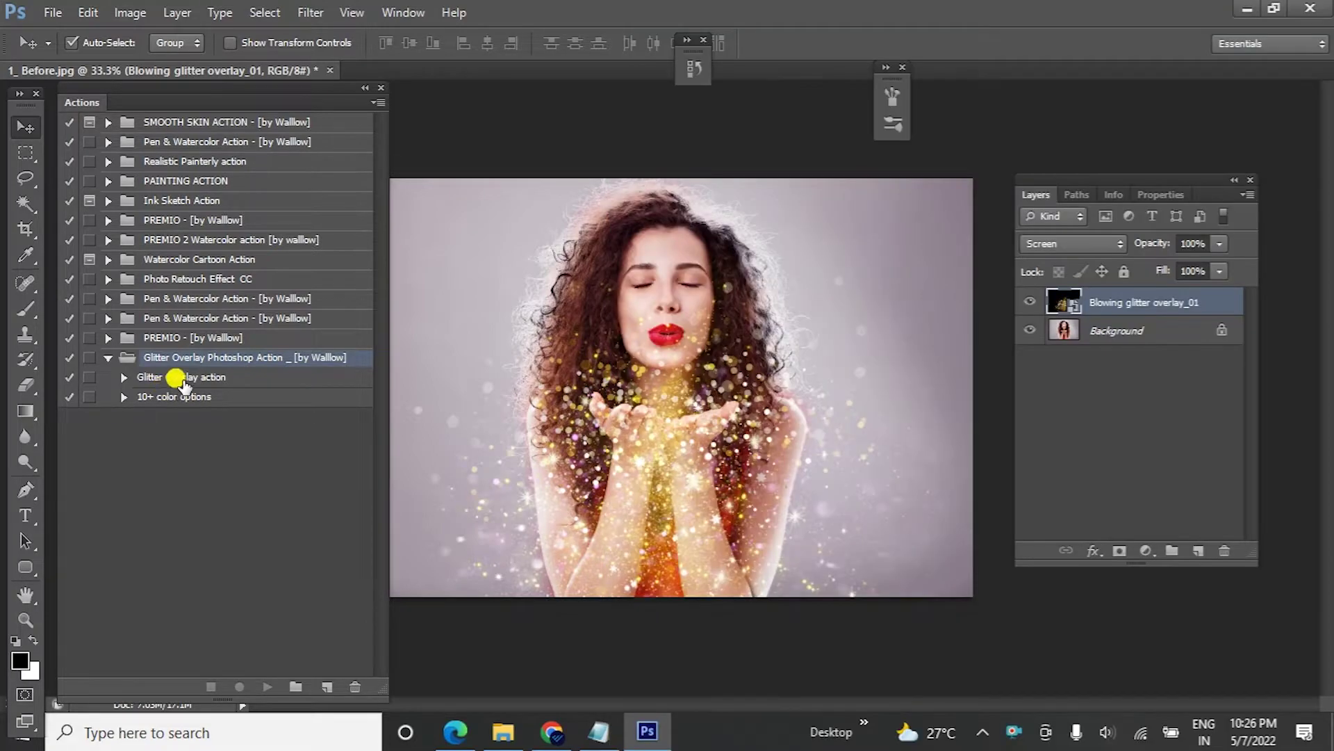
Step: Play the Glitter Overlay action to add the hidden Light and Bright Light layers
click(183, 377)
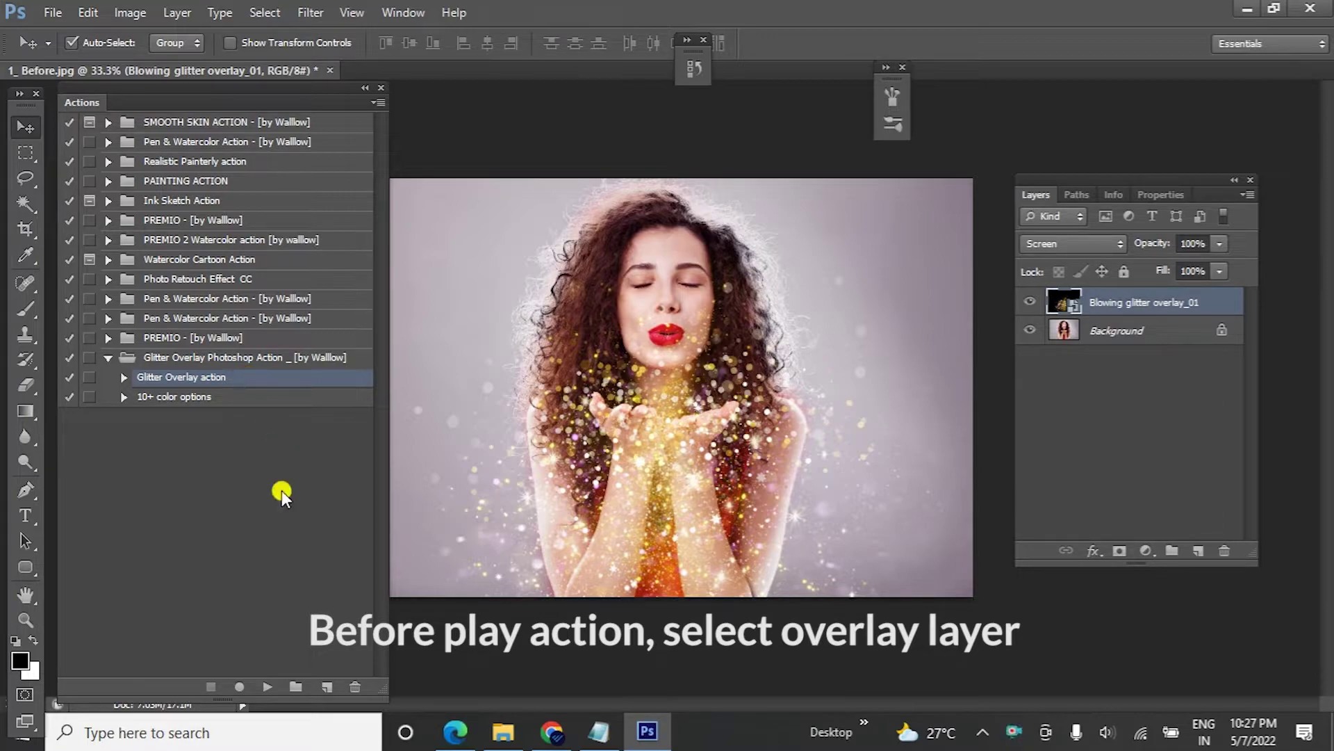
click(268, 687)
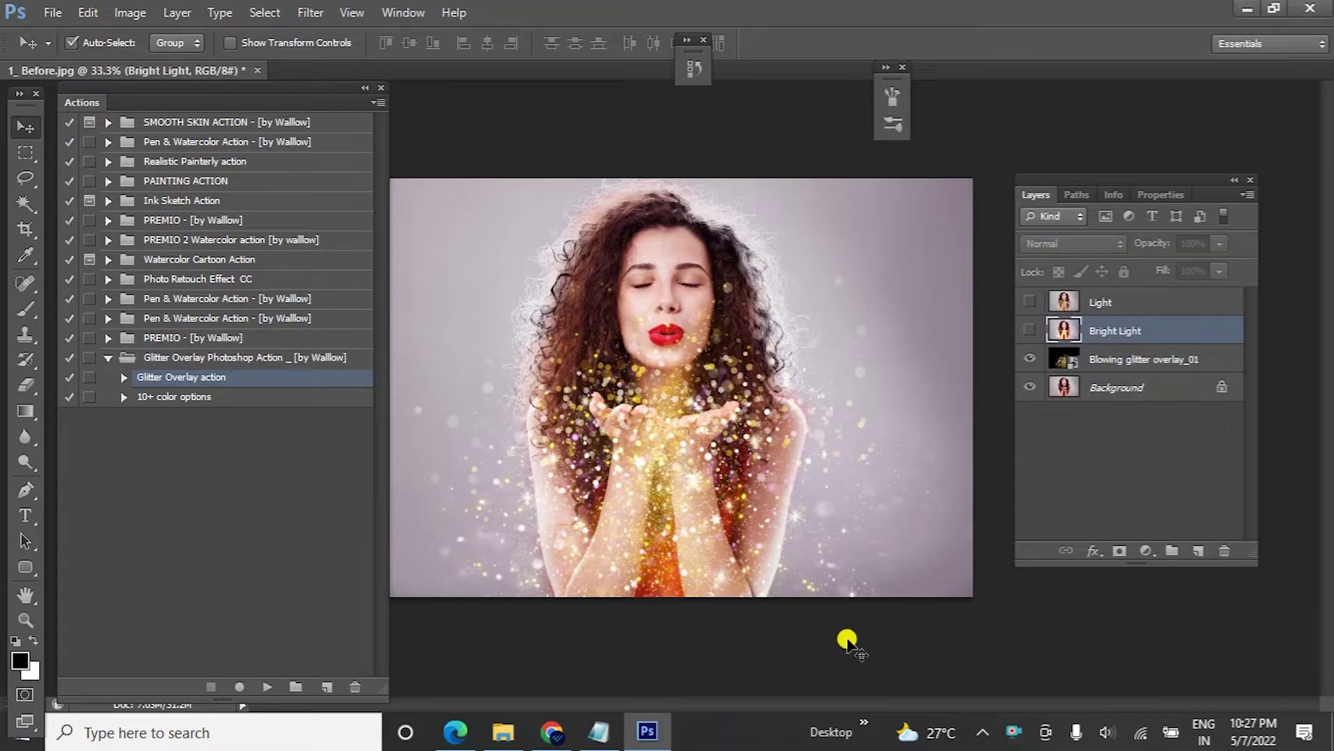
click(1029, 331)
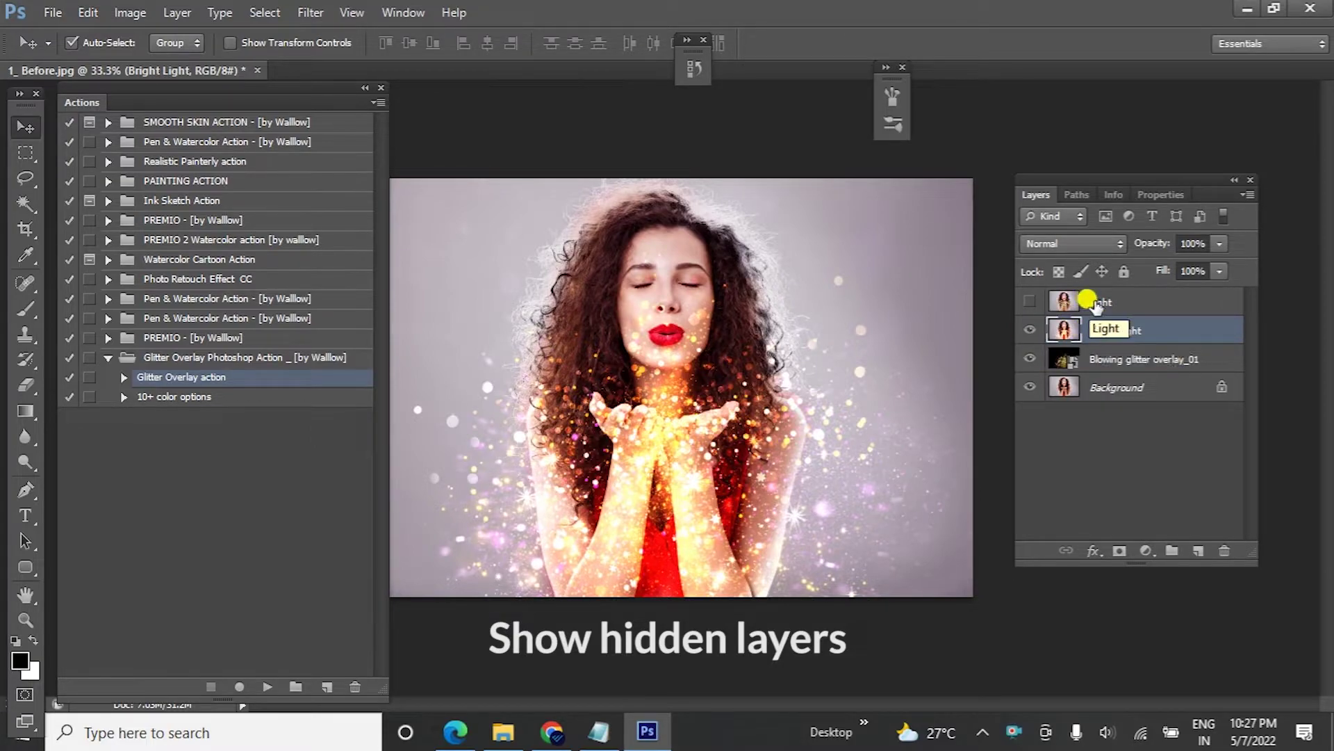
click(1029, 303)
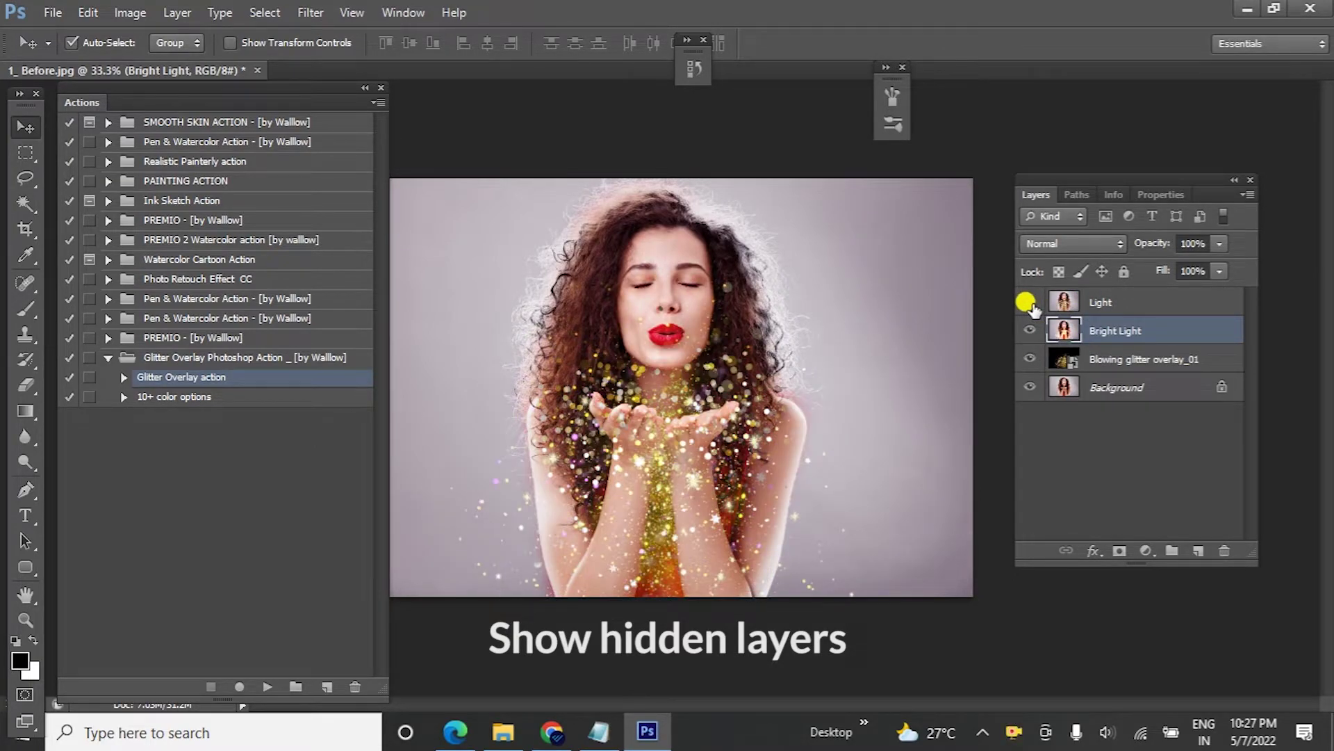
click(1029, 303)
click(1028, 330)
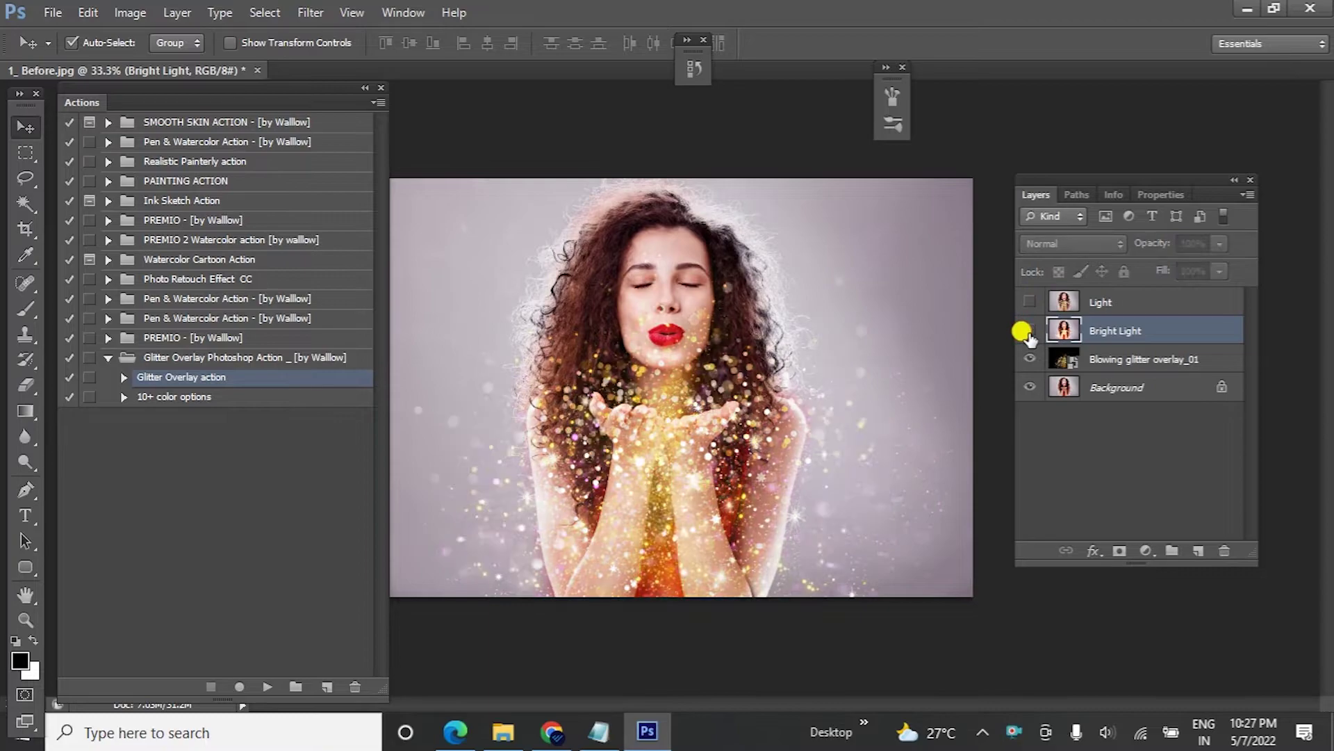
click(1029, 302)
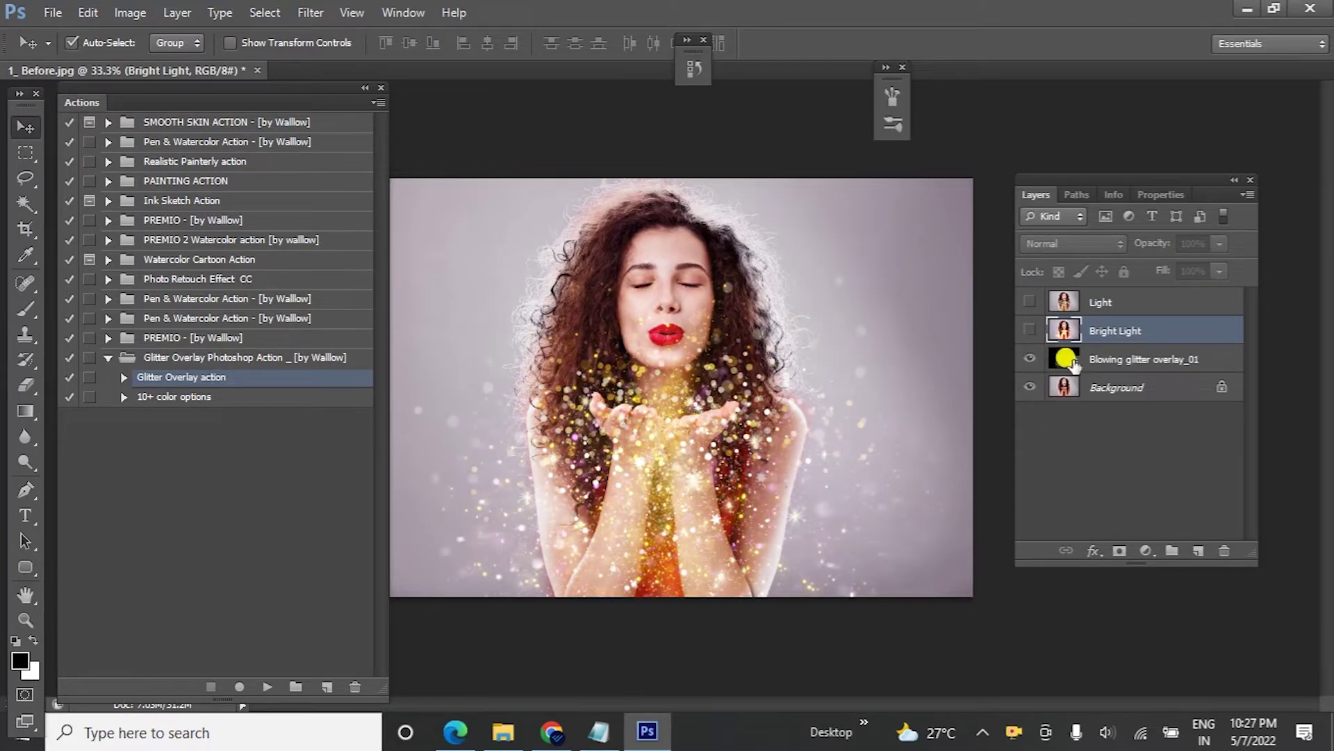
click(1091, 360)
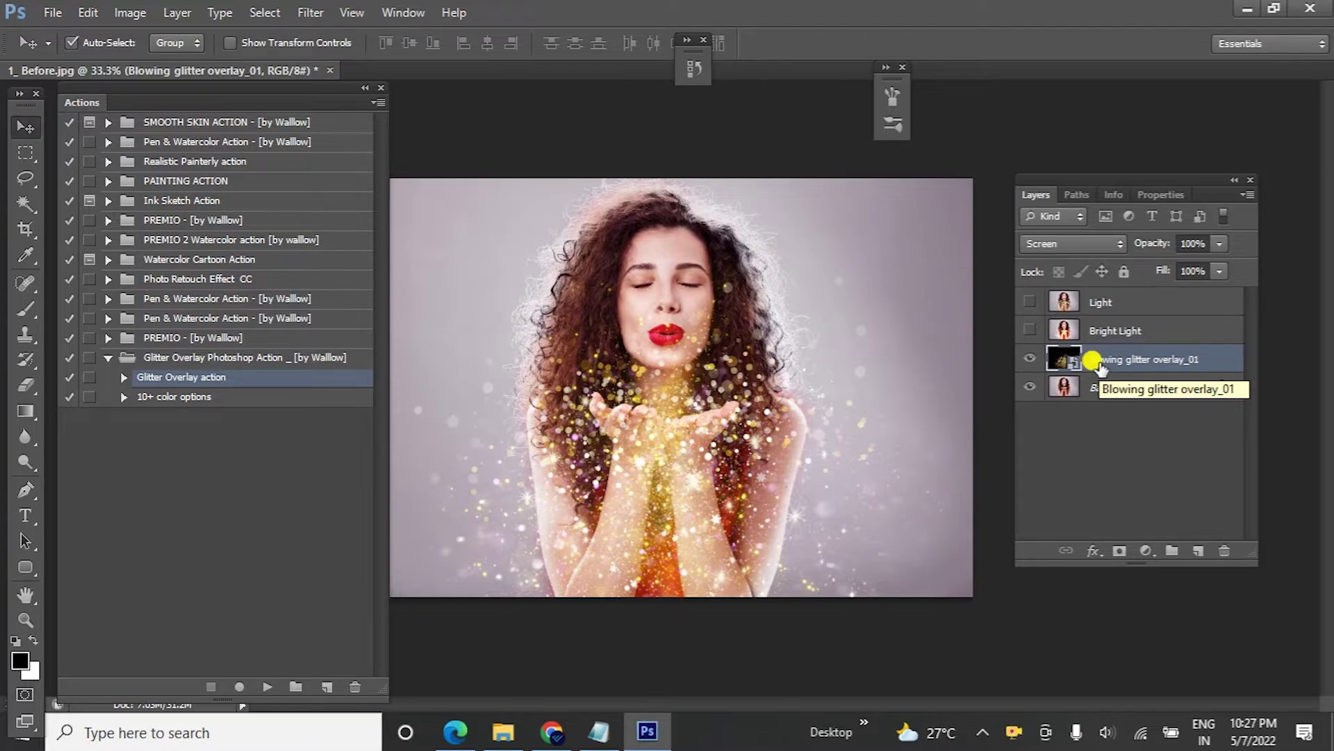
Step: Run the 10+ Color Options action and expand the 10+ Color Effects group
click(174, 397)
click(267, 687)
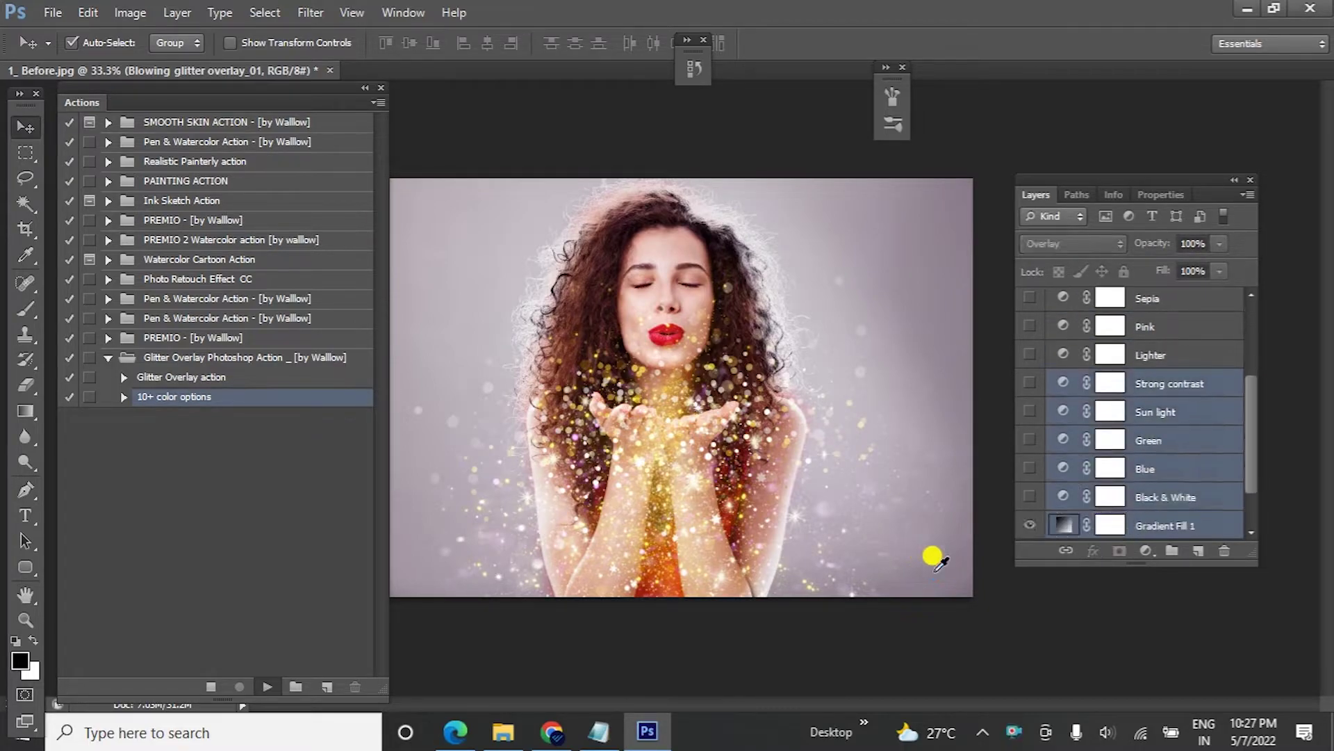
key(f)
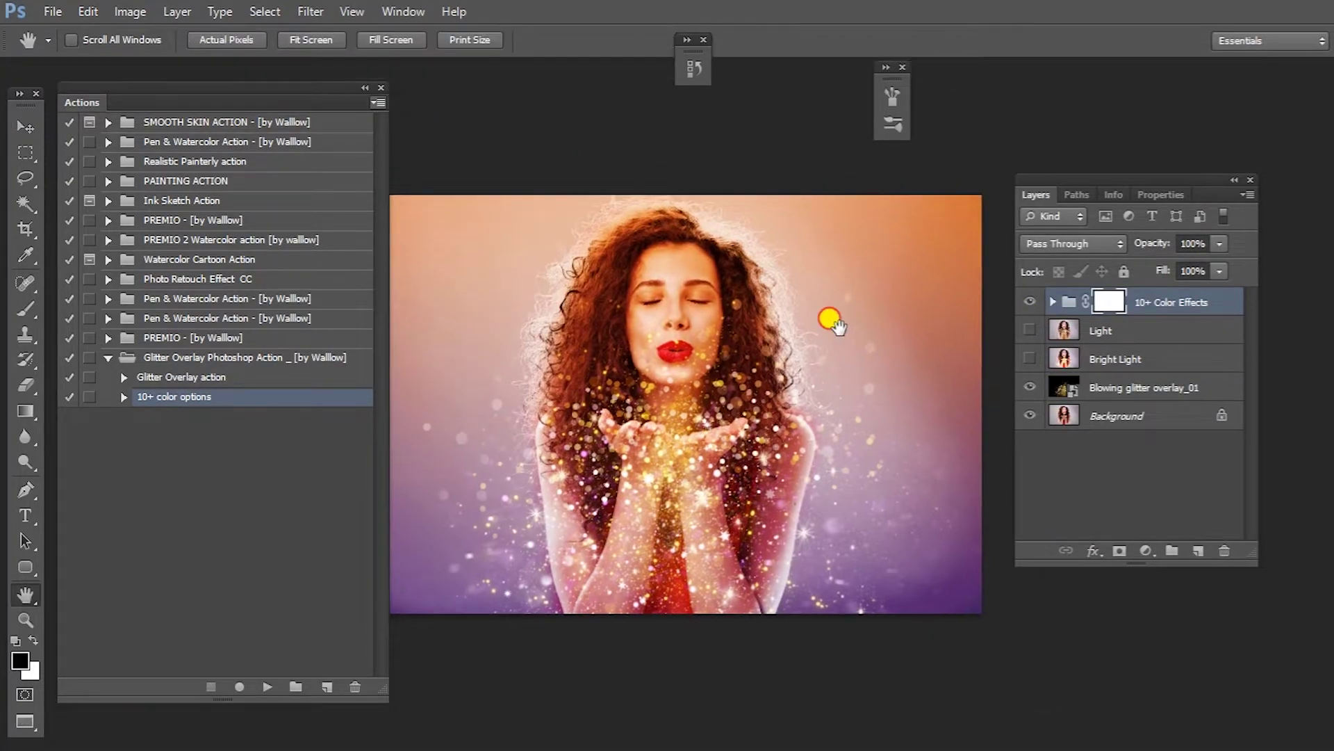
drag(1112, 183, 1177, 180)
click(1116, 299)
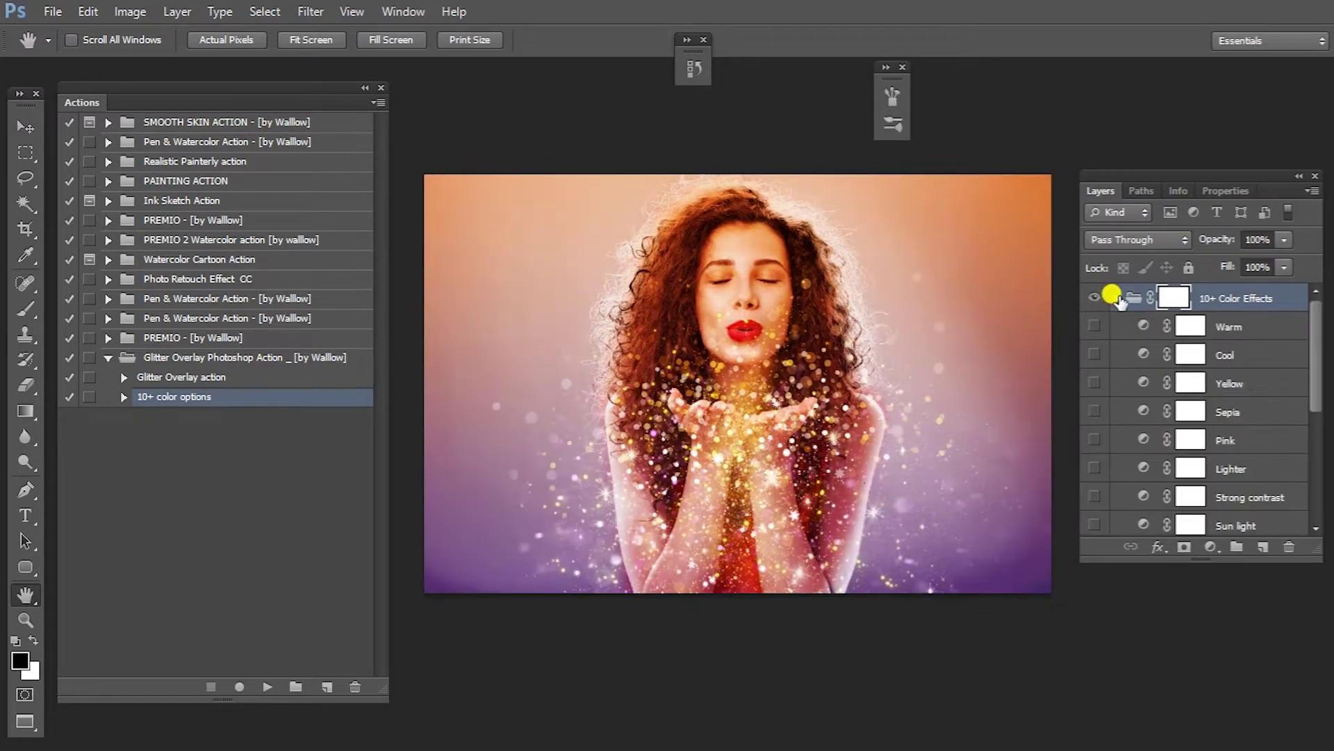
key(v)
drag(1199, 561, 1199, 709)
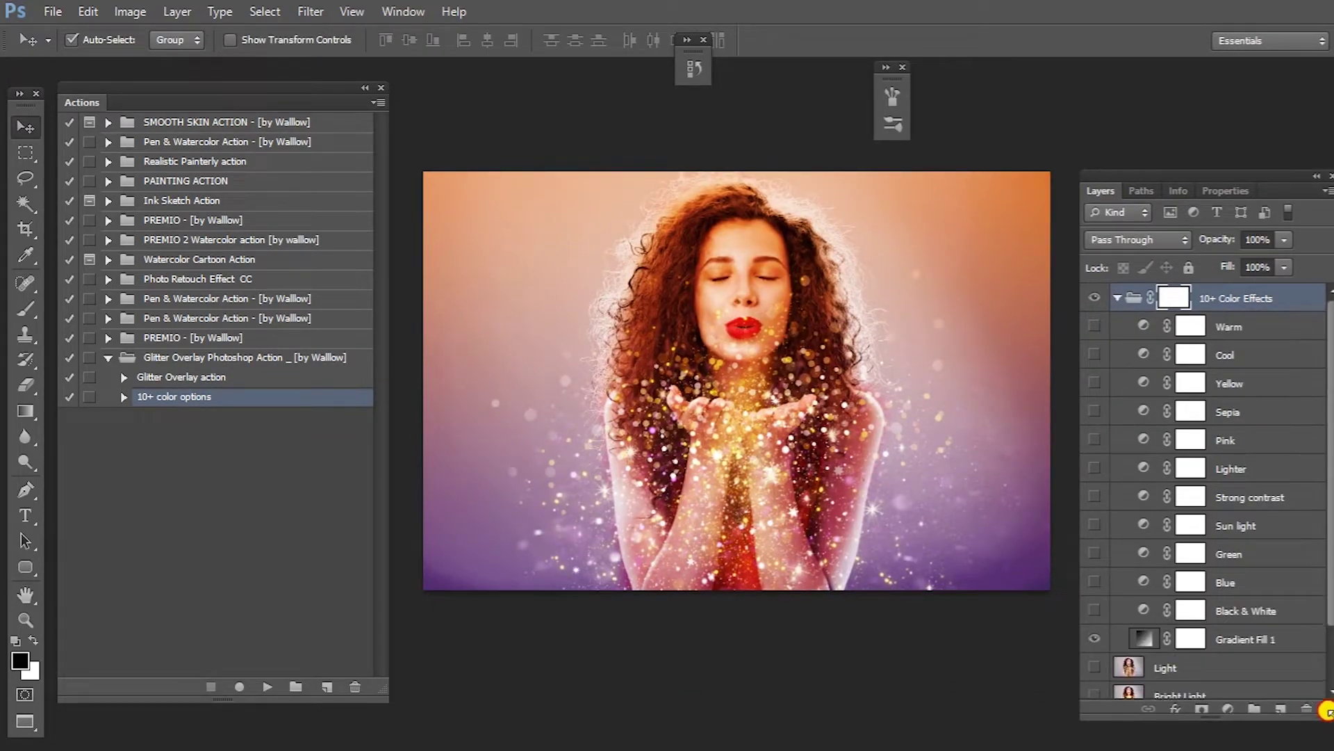
Step: Preview and hide the Black & White, Blue, Green, Sun light, Strong contrast, Lighter, Pink and Sepia effects
click(1094, 299)
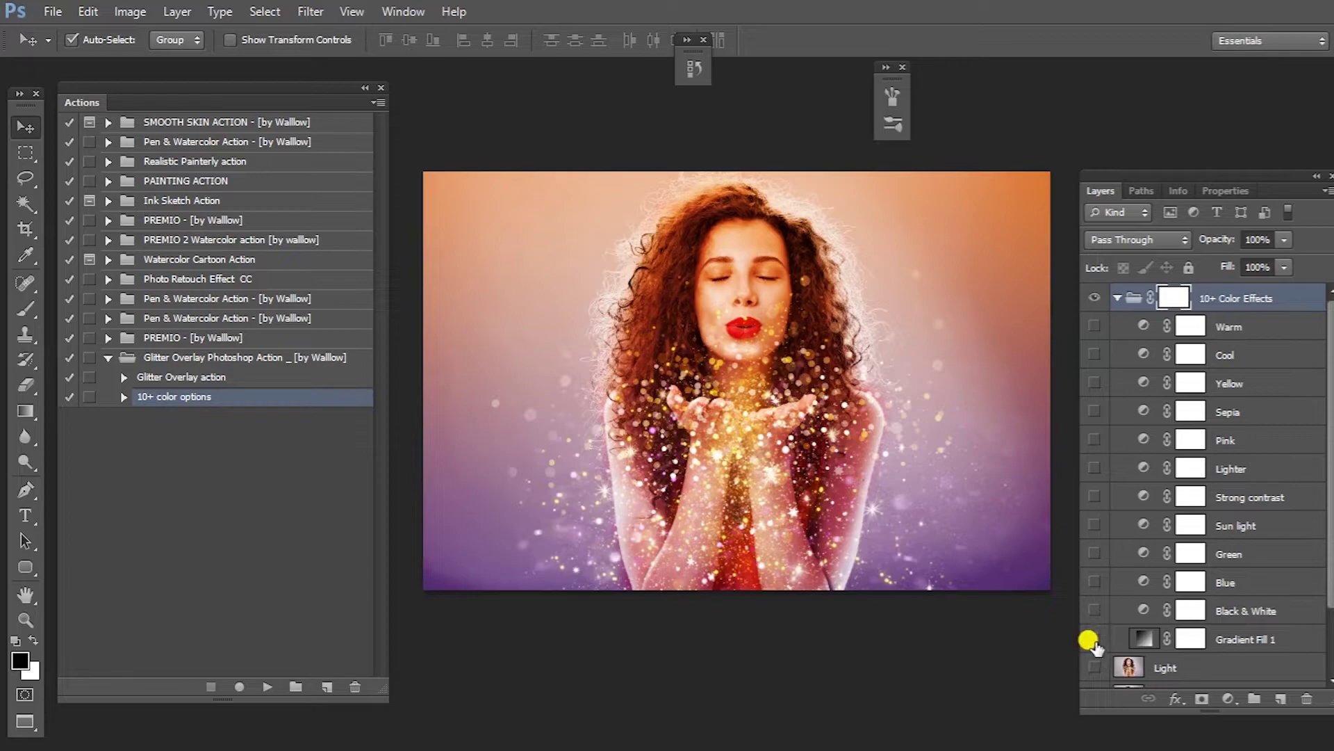
click(1094, 610)
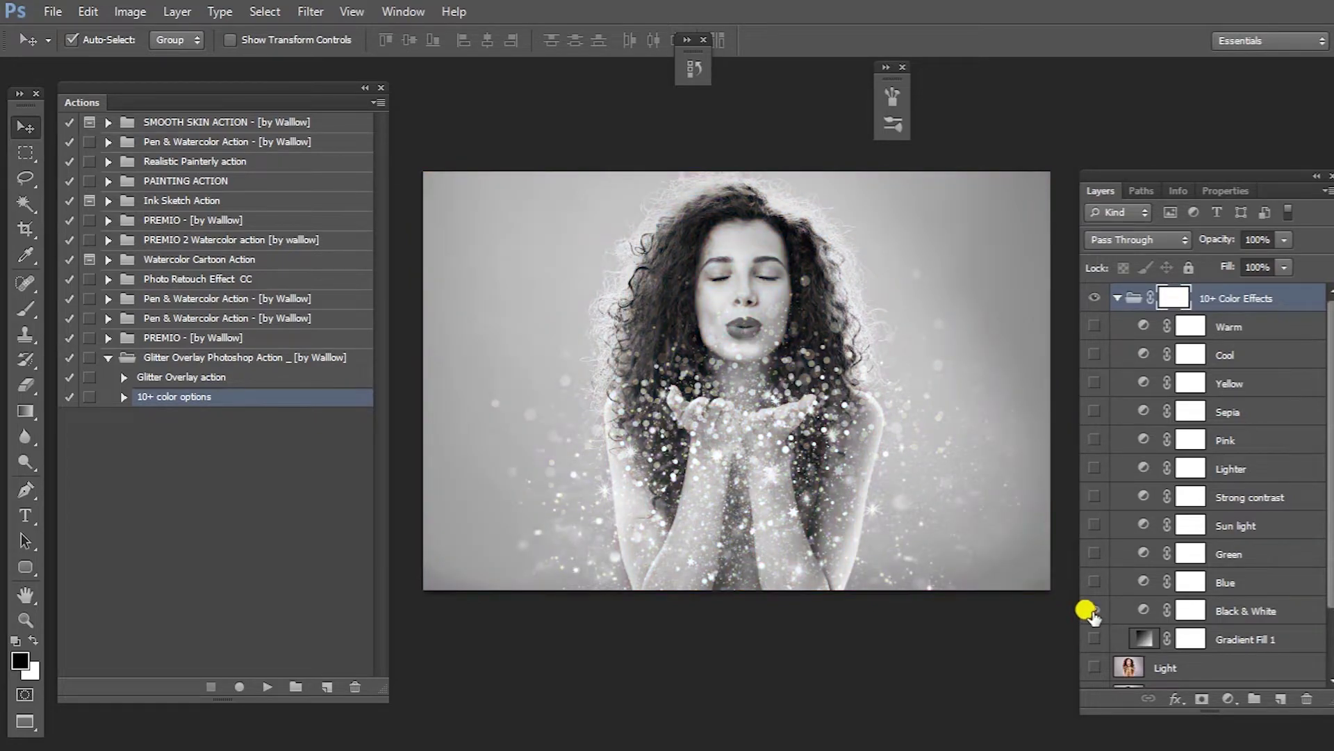
click(1094, 612)
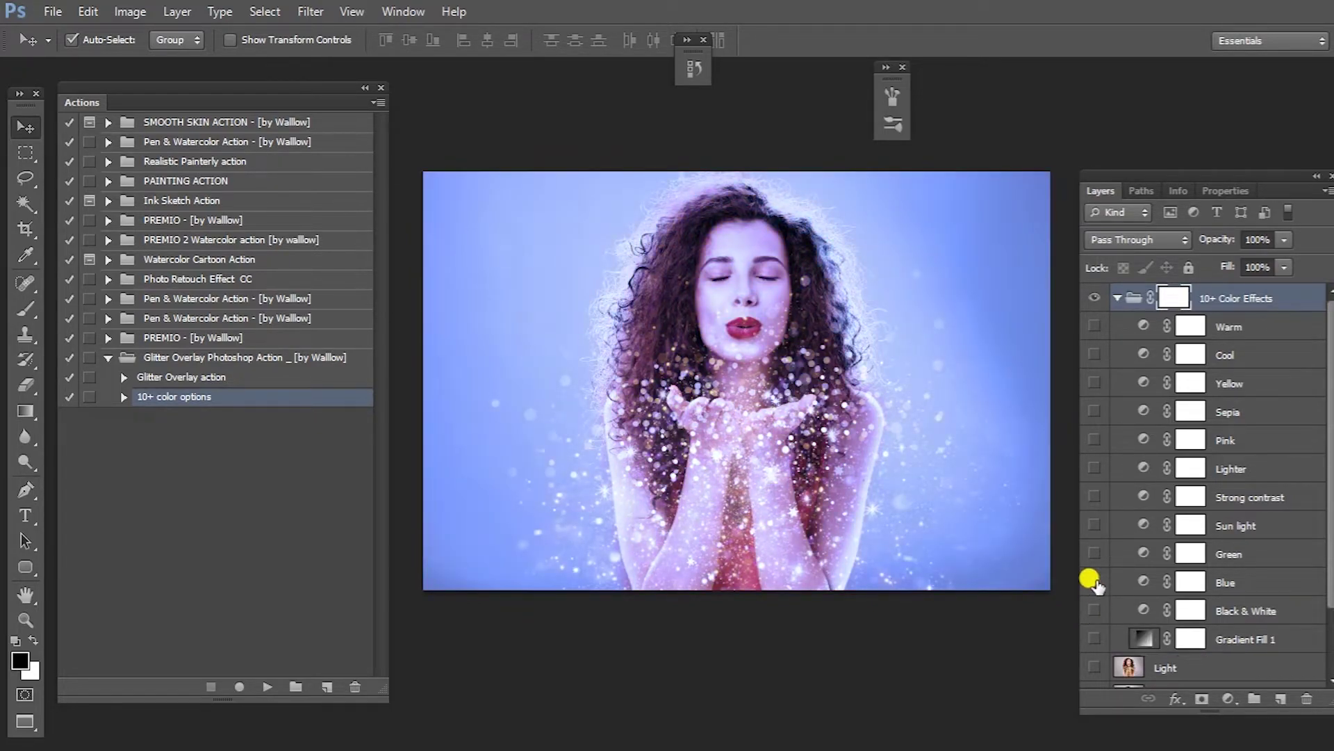
click(1093, 583)
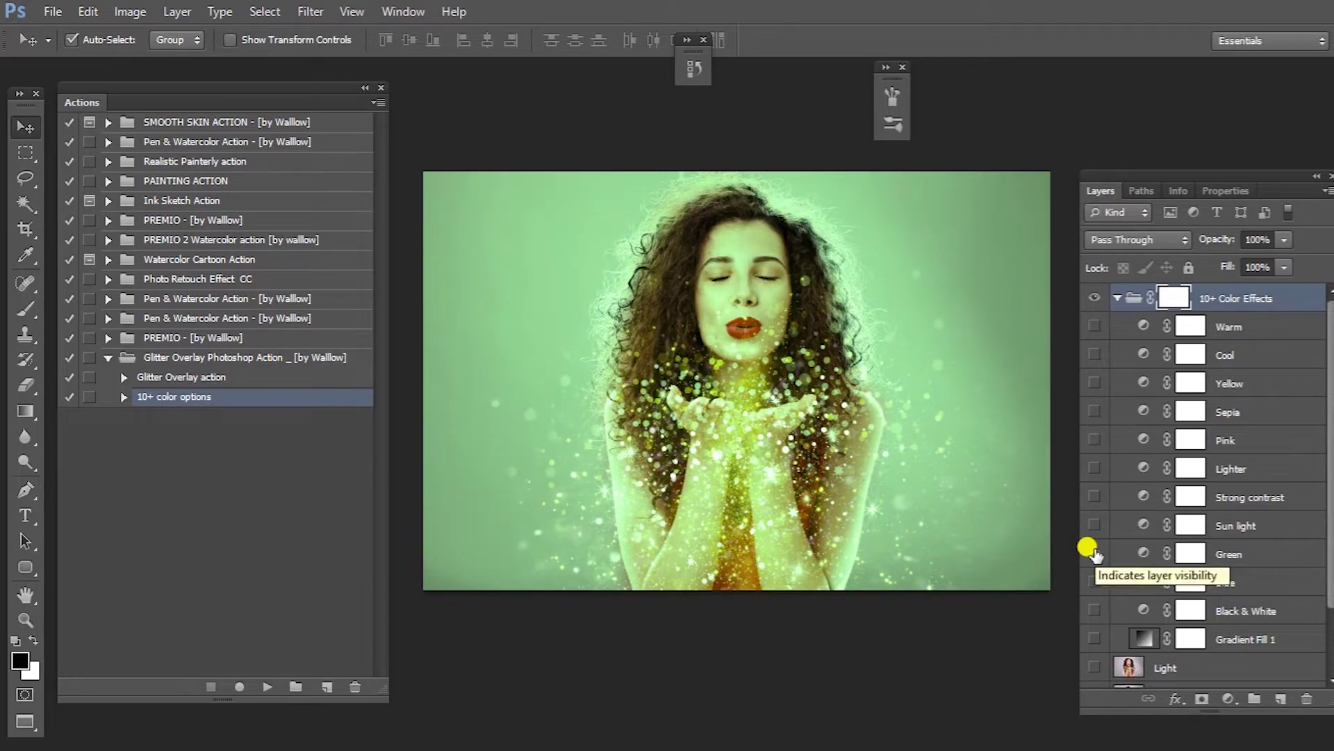
click(1094, 554)
click(1094, 526)
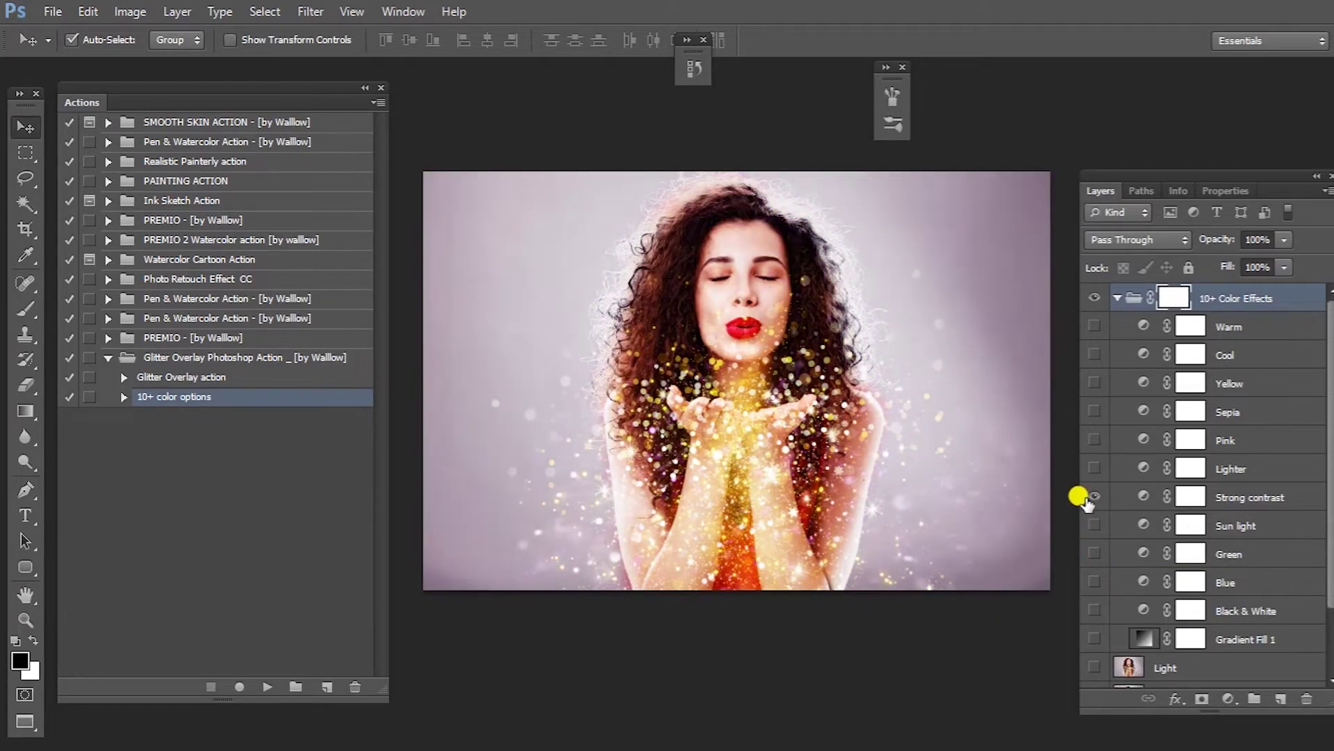
click(1093, 497)
click(1093, 467)
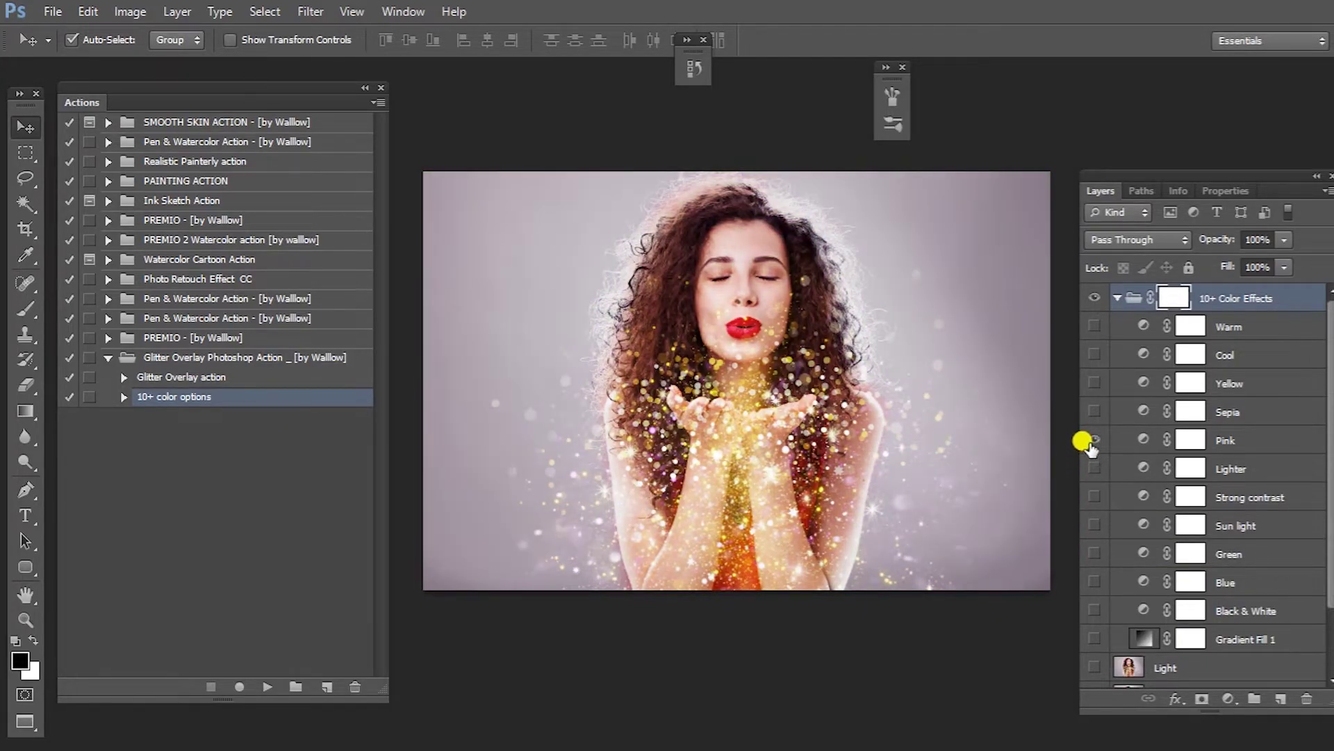
click(1094, 440)
click(1094, 412)
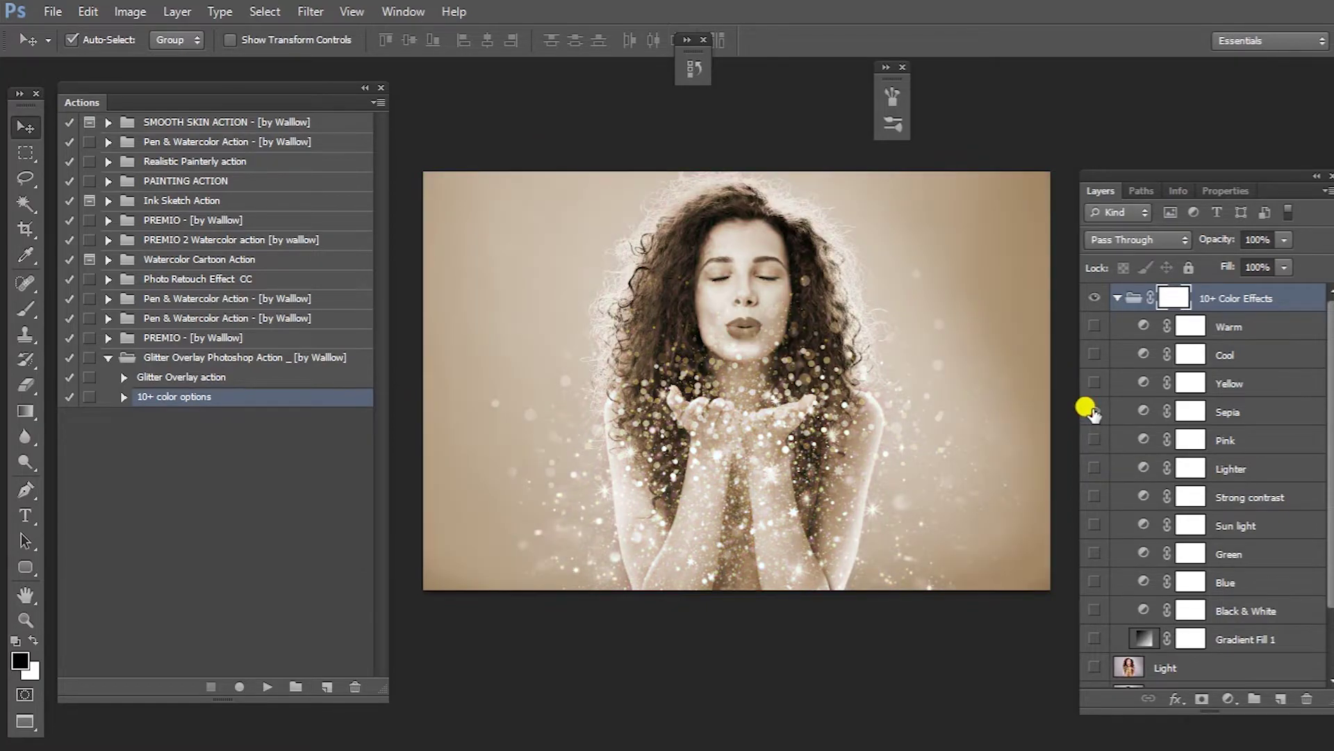
click(1094, 412)
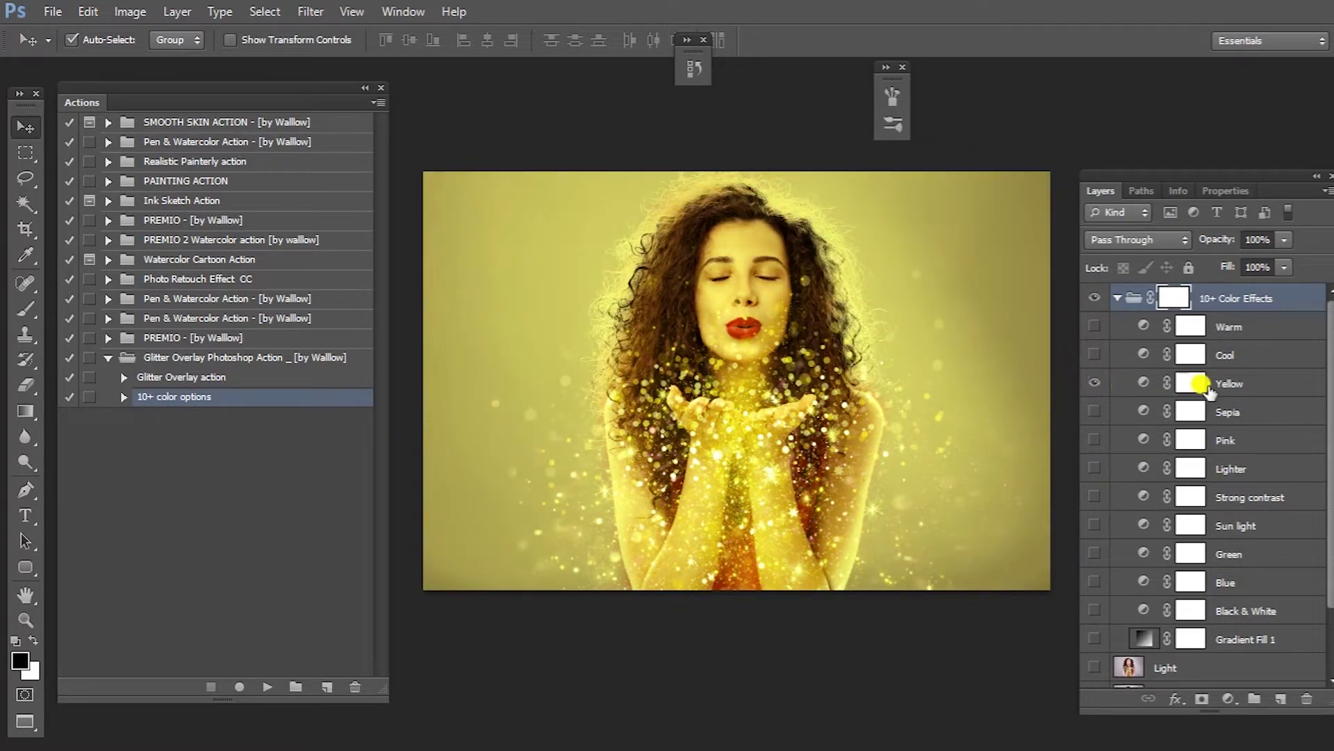
Step: Try Yellow at 22% then hide it, show Warm at 26%, and collapse the group
click(1241, 385)
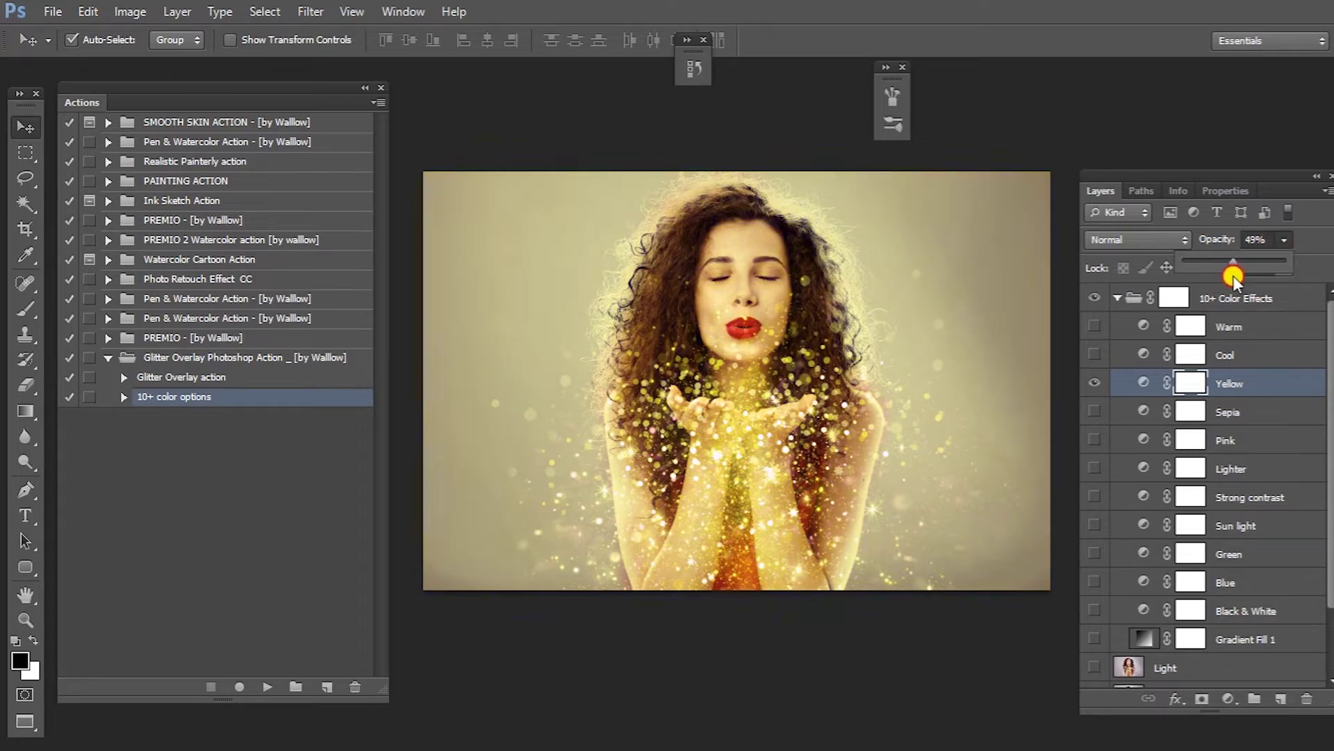
drag(1233, 275, 1206, 276)
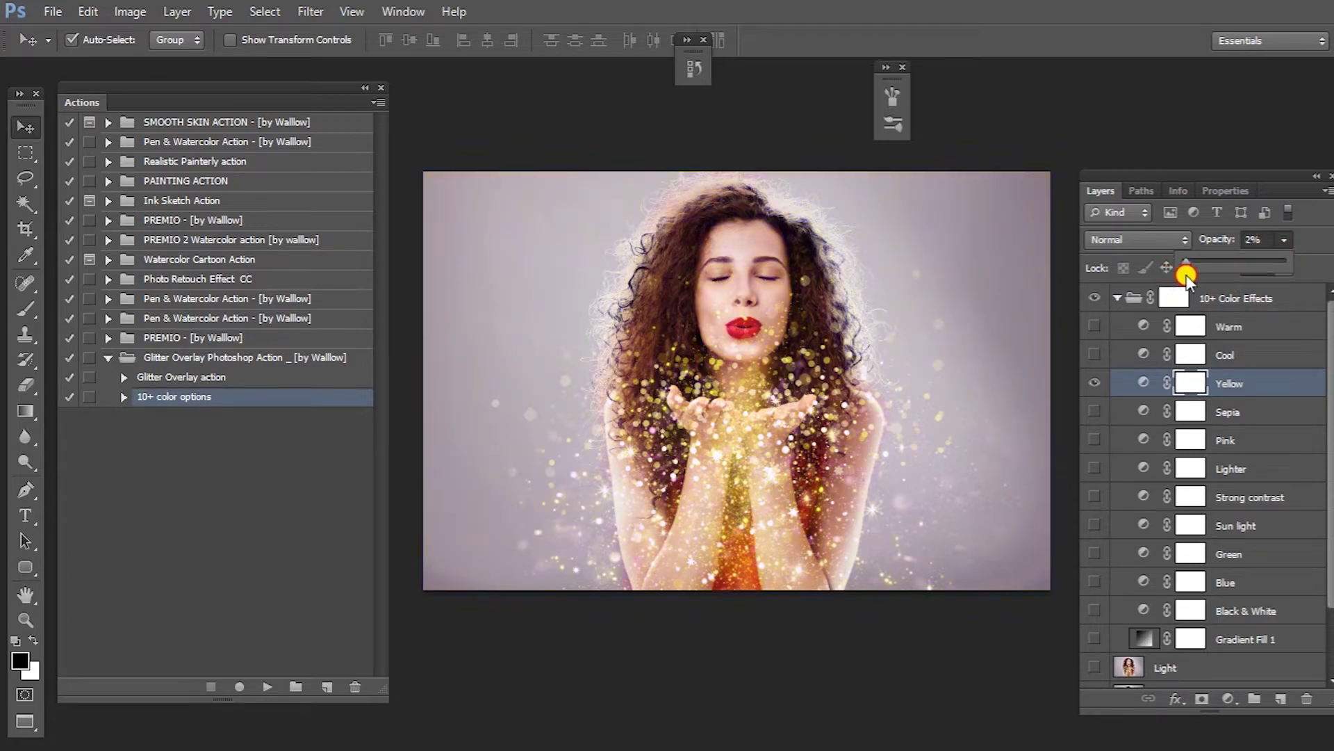
click(1094, 384)
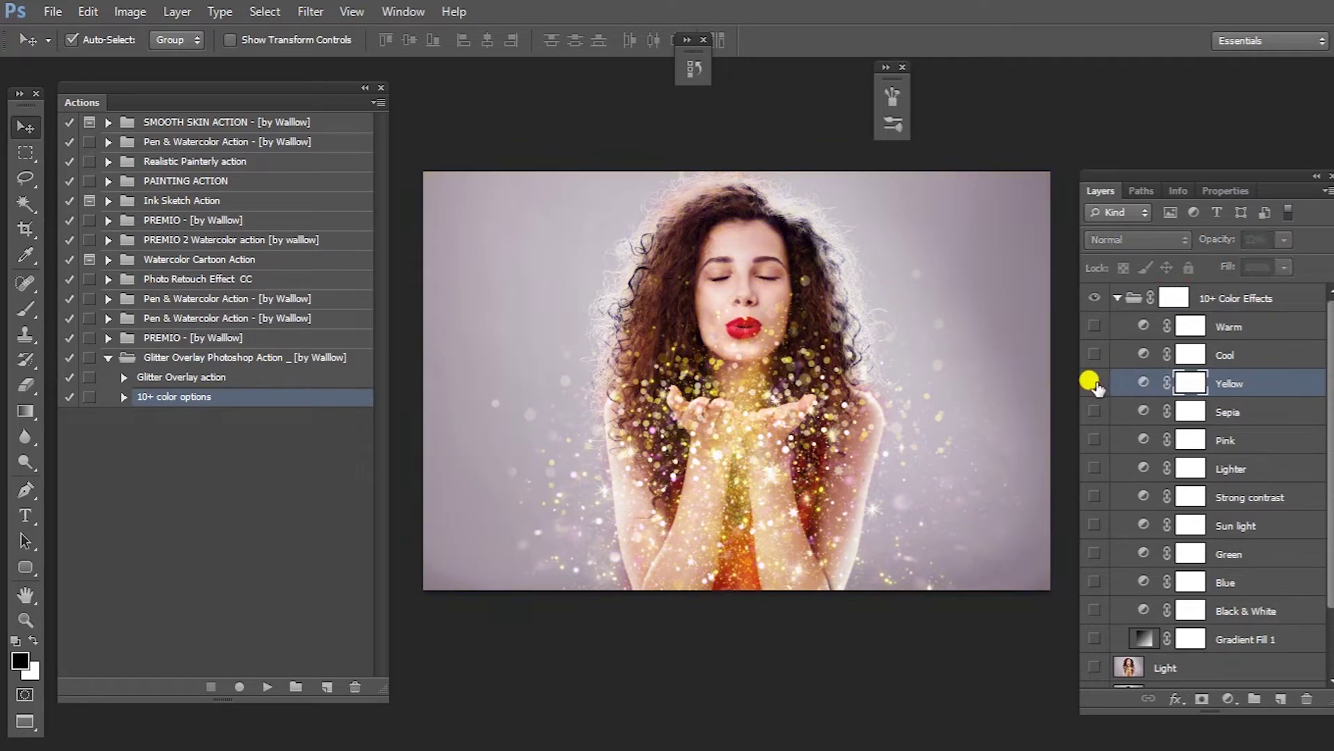
click(1095, 327)
click(1240, 326)
click(1283, 238)
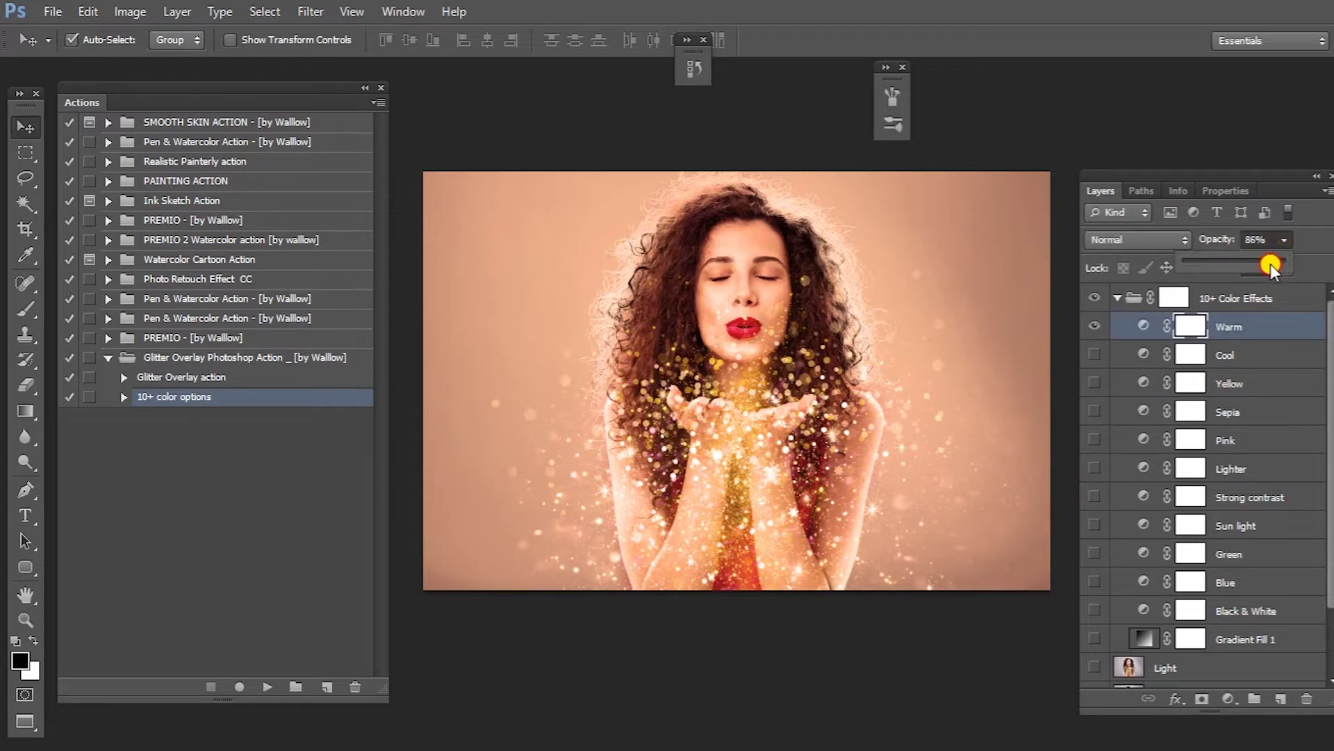
click(1063, 392)
click(1118, 298)
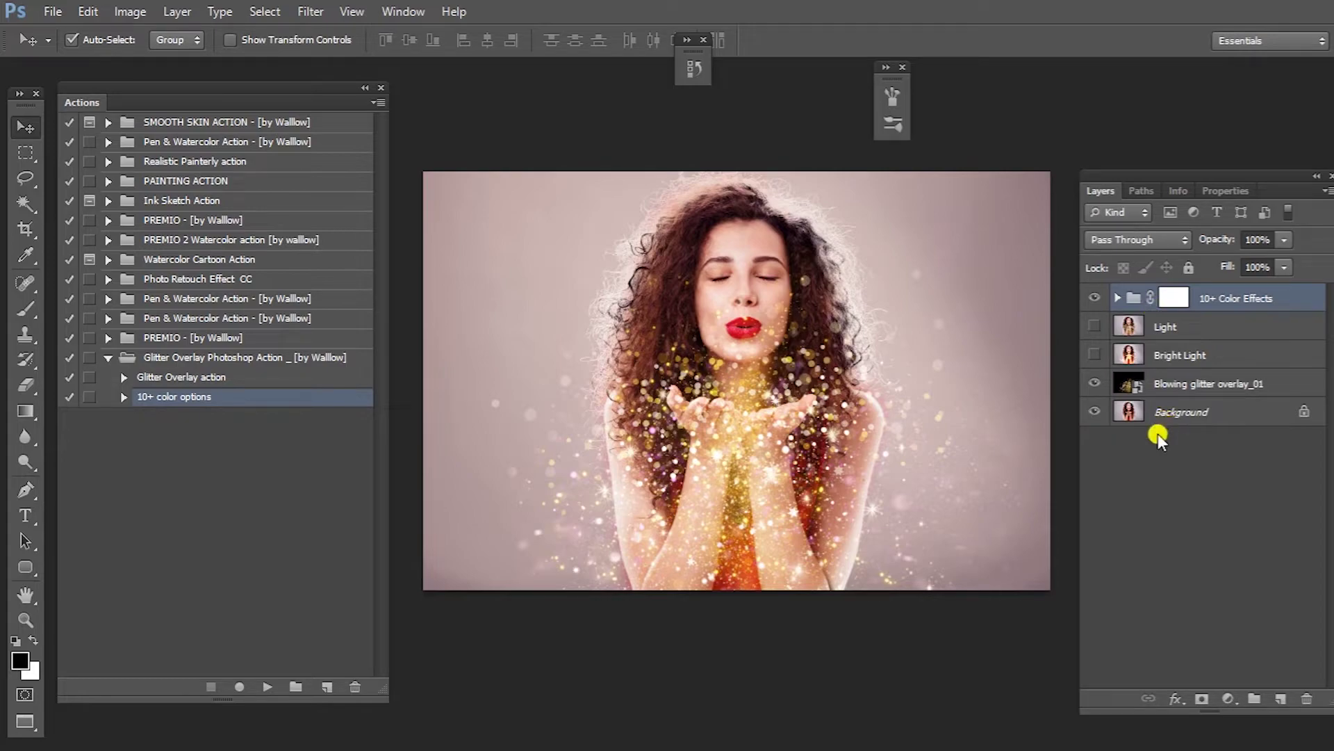
Step: Place Blowing glitter overlay_02 from the glitter overlays folder above overlay_01
click(1175, 384)
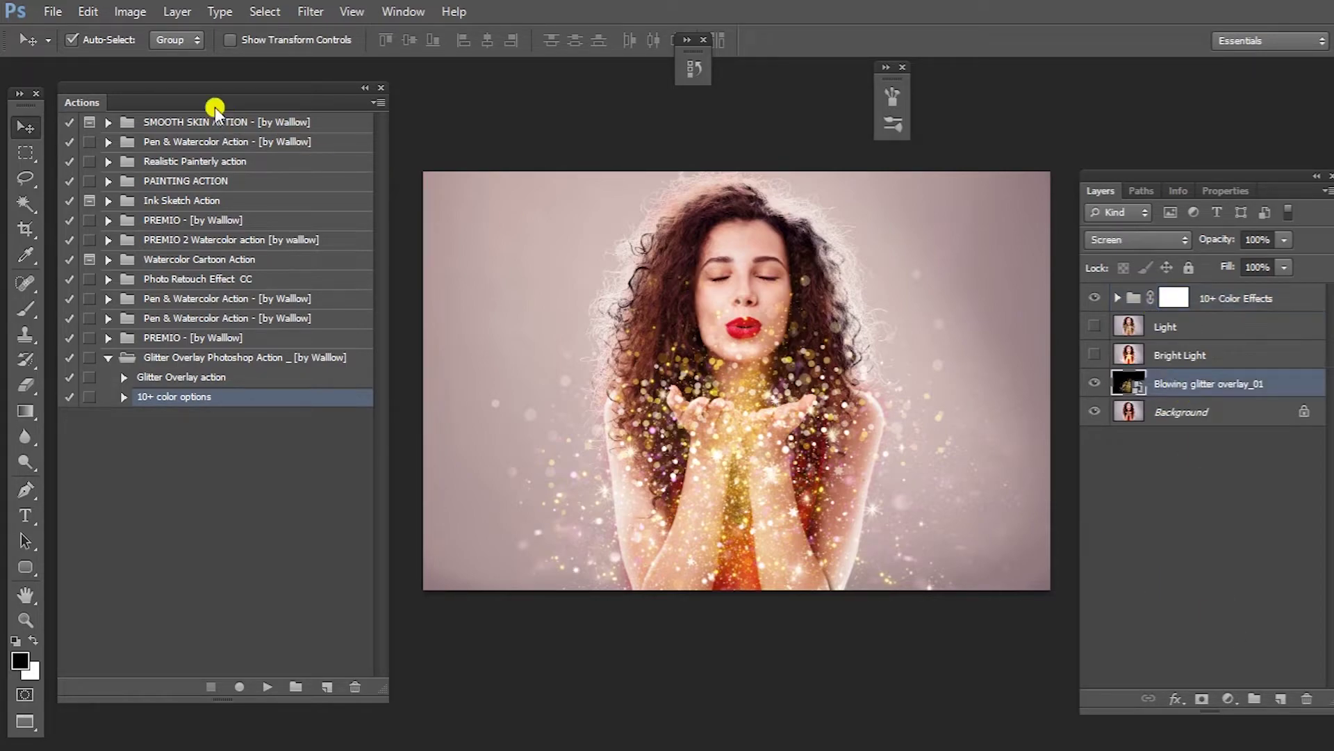
click(52, 11)
click(63, 333)
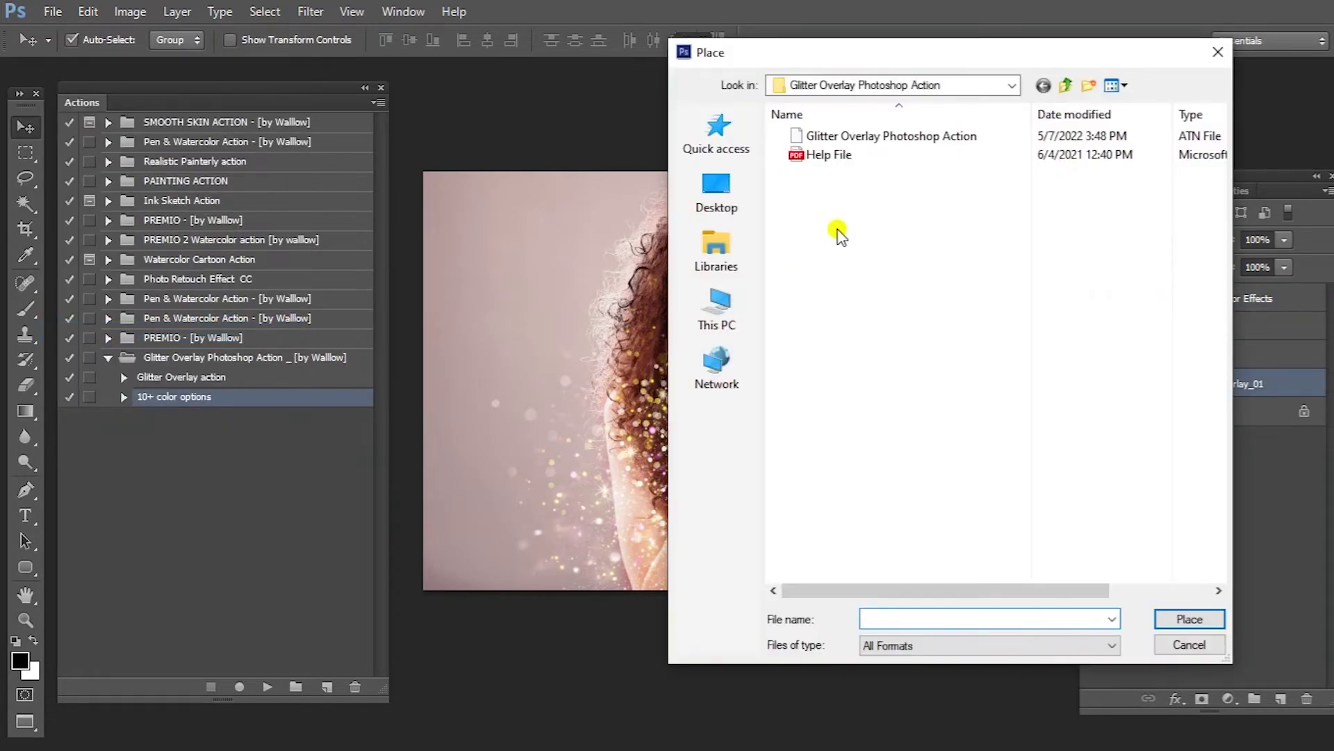
click(1071, 92)
click(1027, 177)
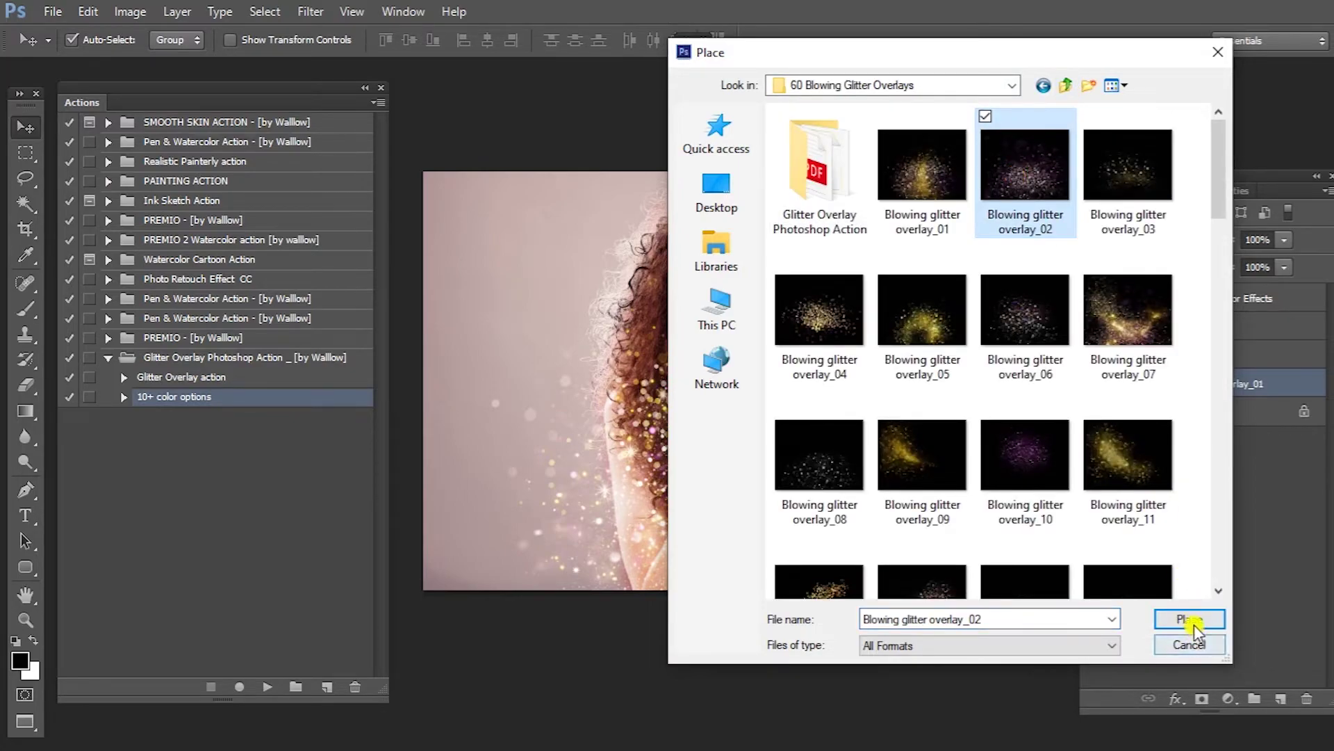
click(1190, 620)
Step: Scale overlay_02 to cover the whole canvas and set its blend mode to Screen
drag(862, 557, 991, 624)
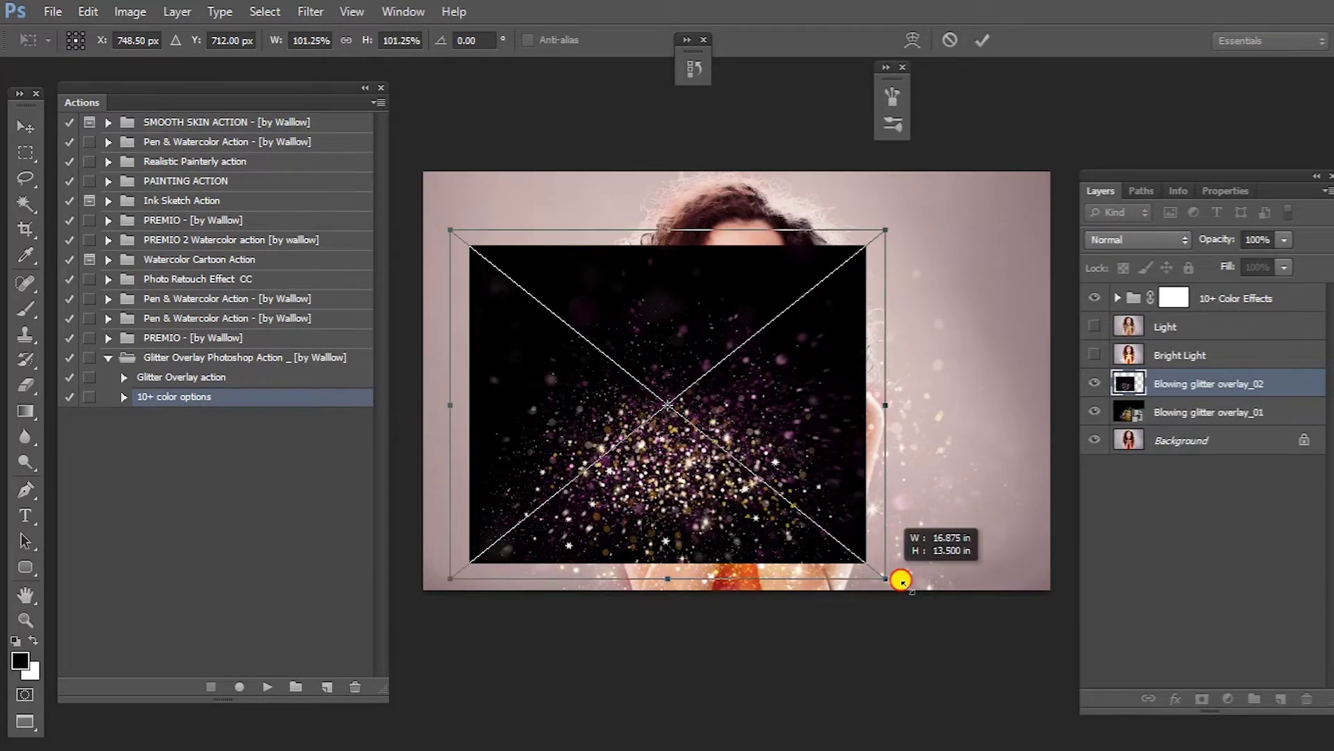
drag(941, 564, 950, 438)
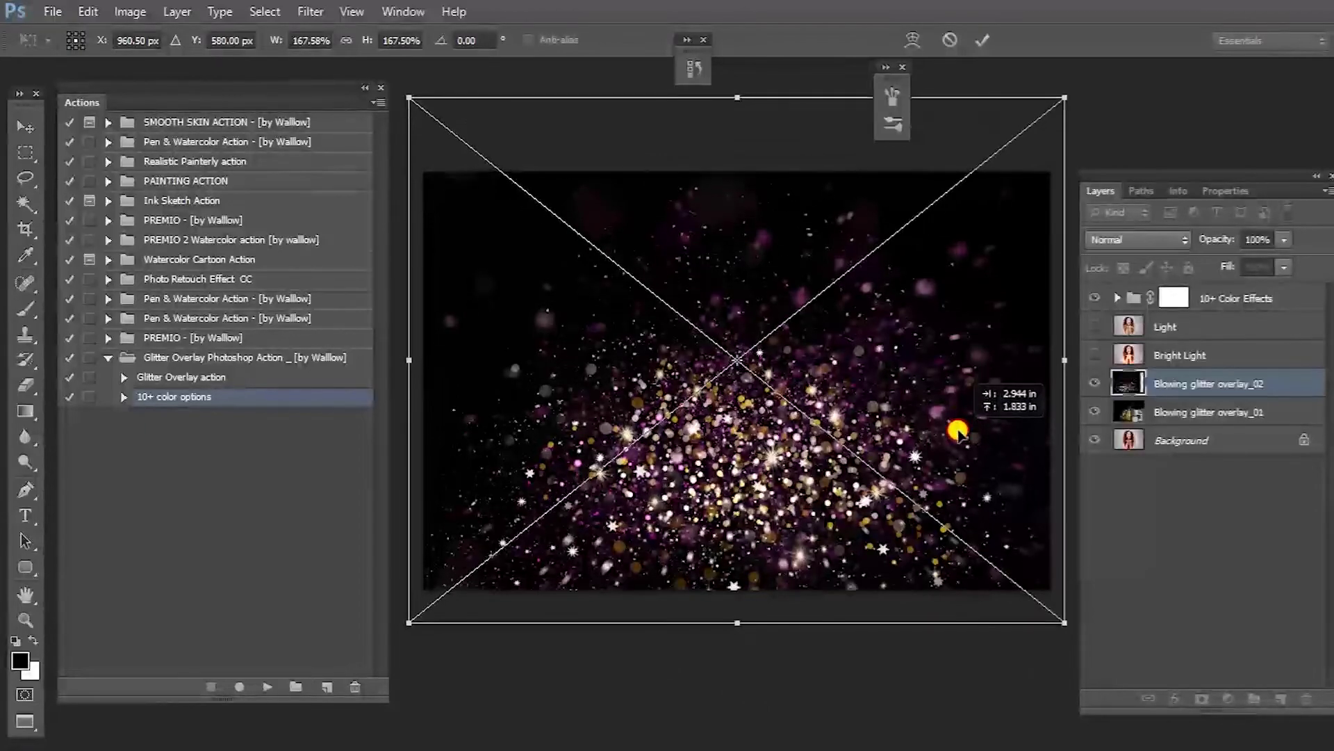
key(Return)
click(1137, 239)
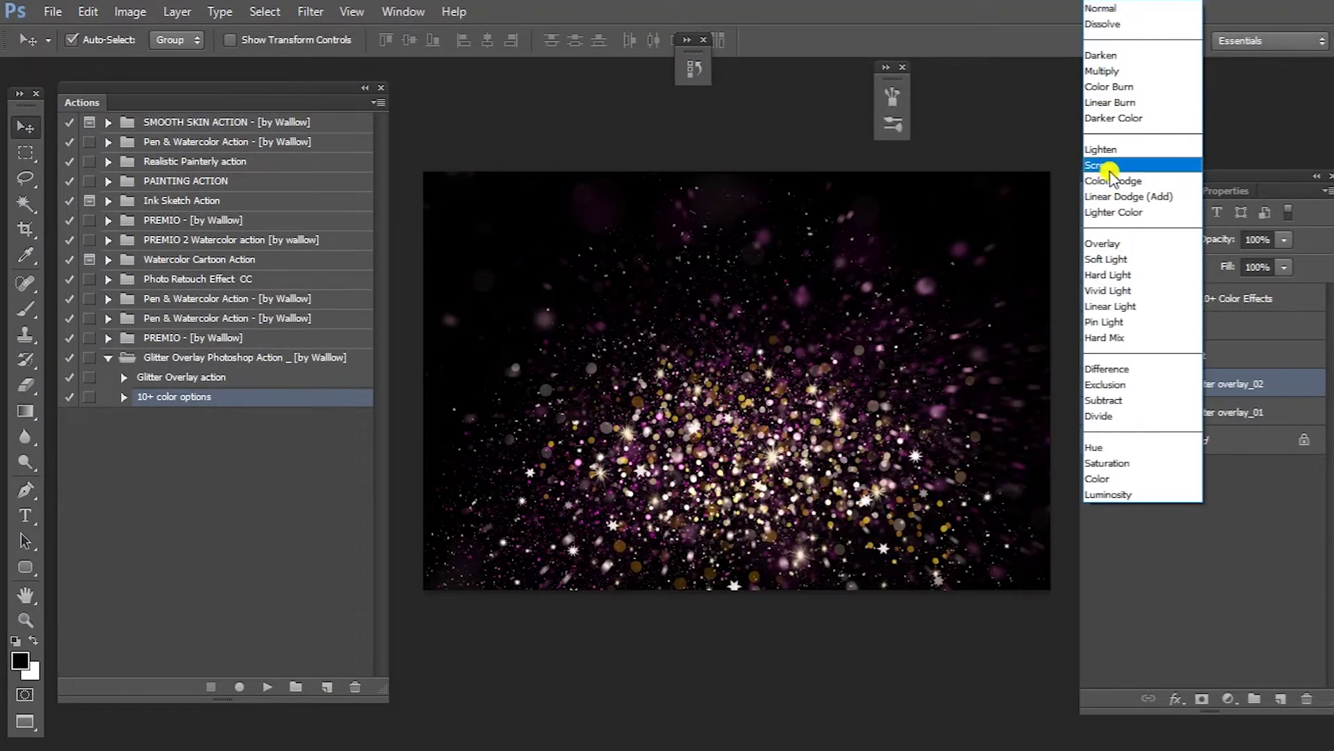
click(1094, 383)
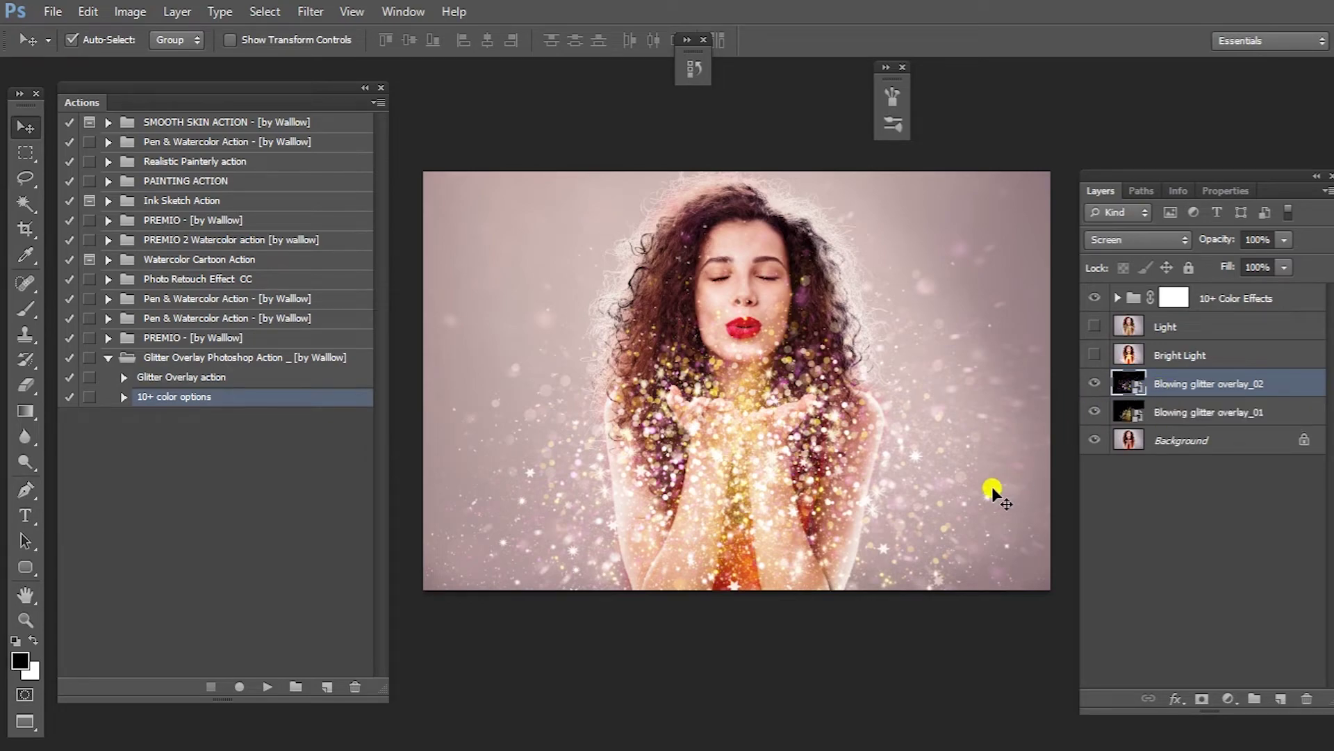
Step: Move overlay_02 up over the top of the photo and add a layer mask
key(ctrl+t)
drag(926, 484, 914, 147)
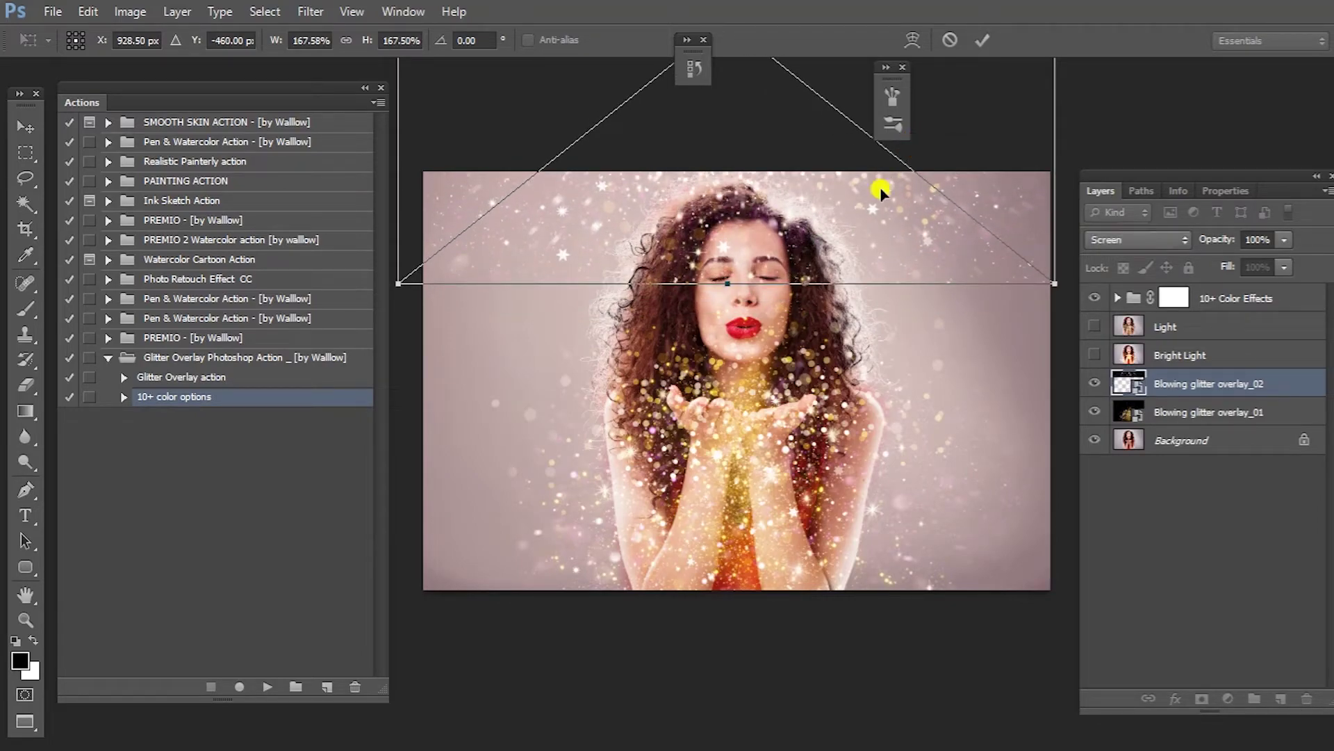
key(Return)
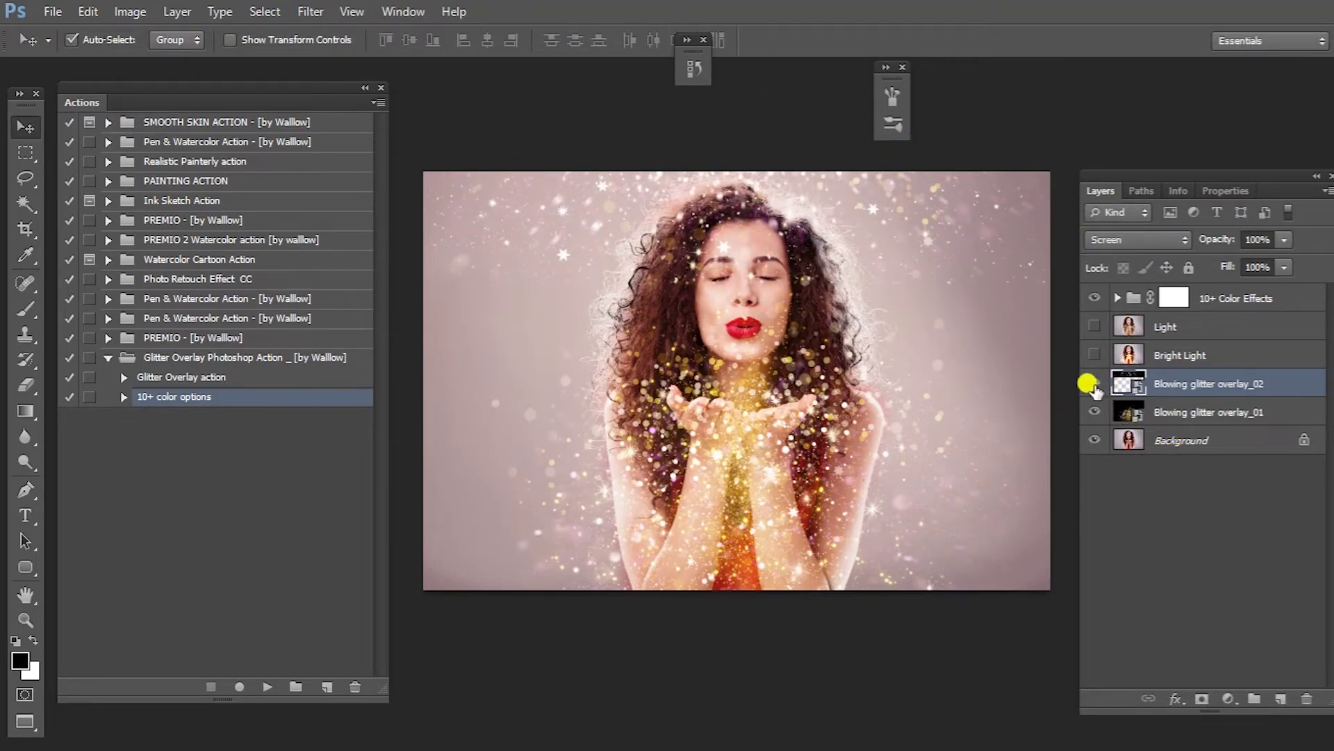
click(1093, 384)
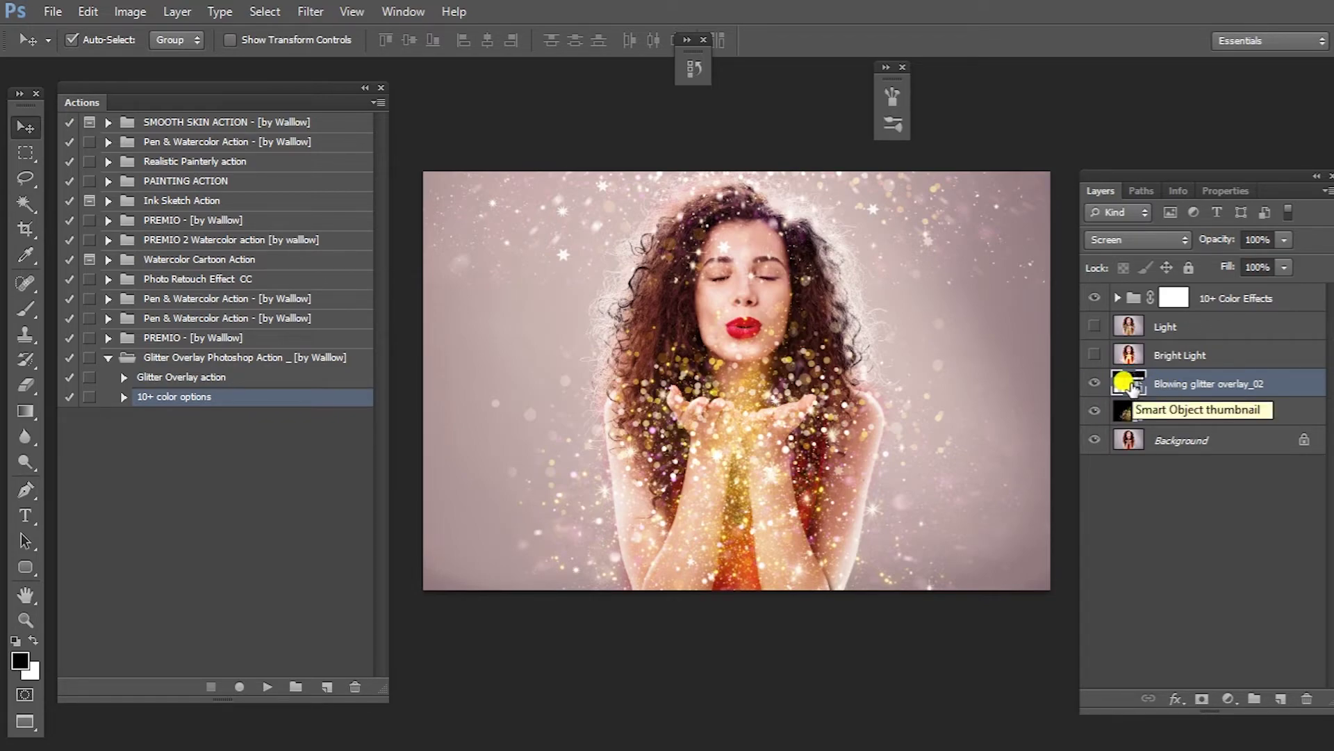
click(1201, 698)
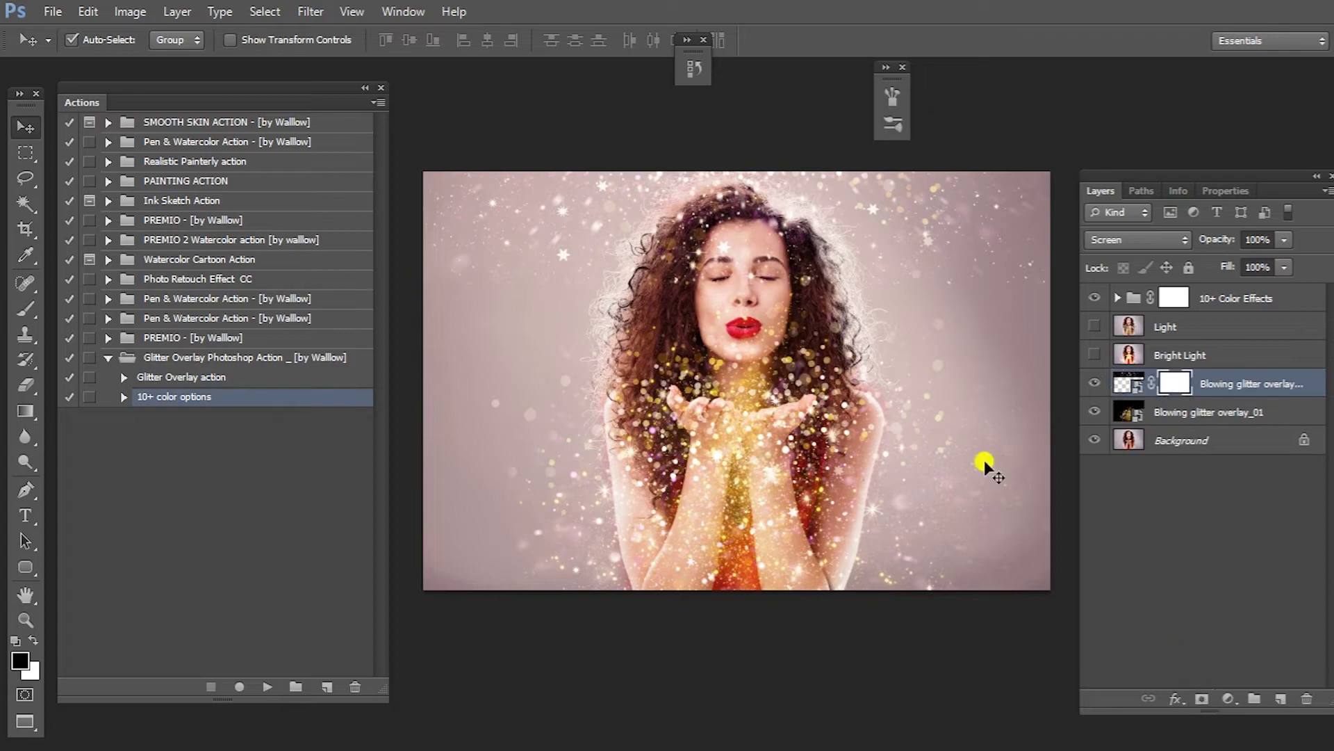
Step: Set the foreground colour to black and use a 215 px brush
click(22, 661)
click(782, 367)
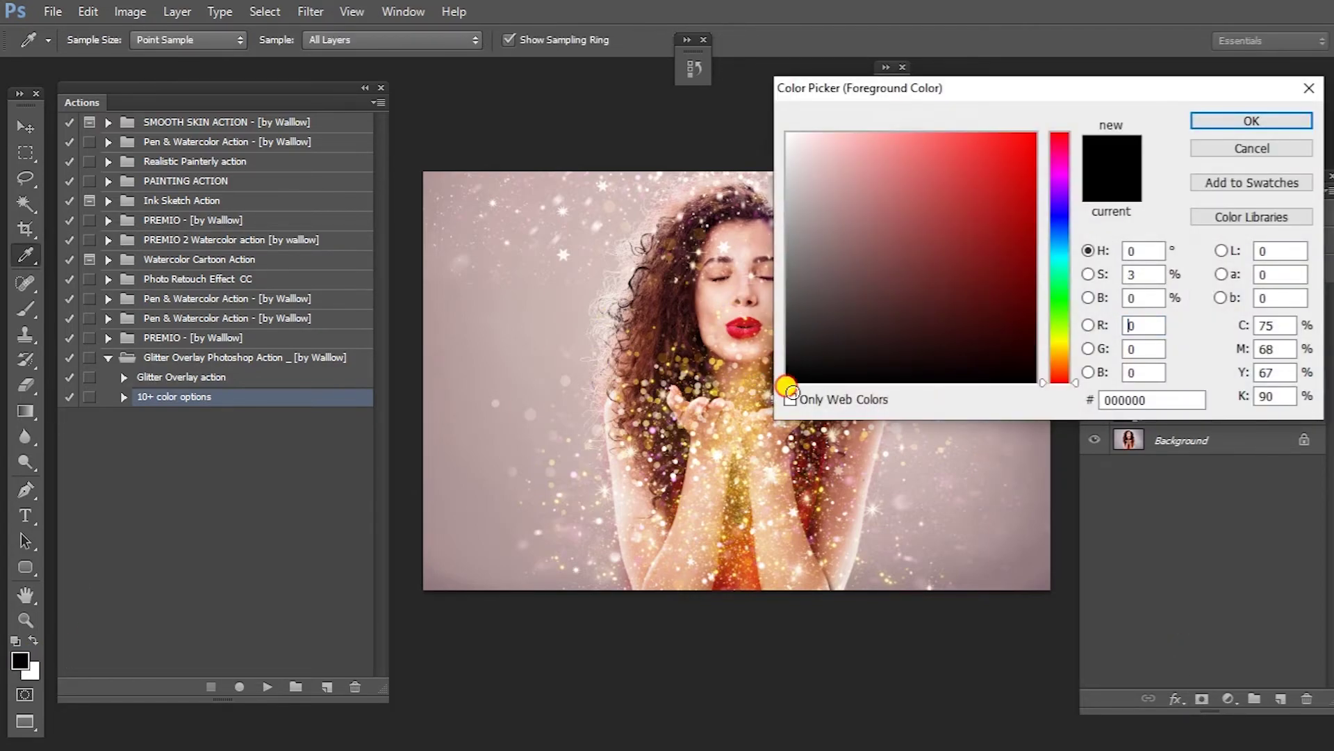
click(1241, 119)
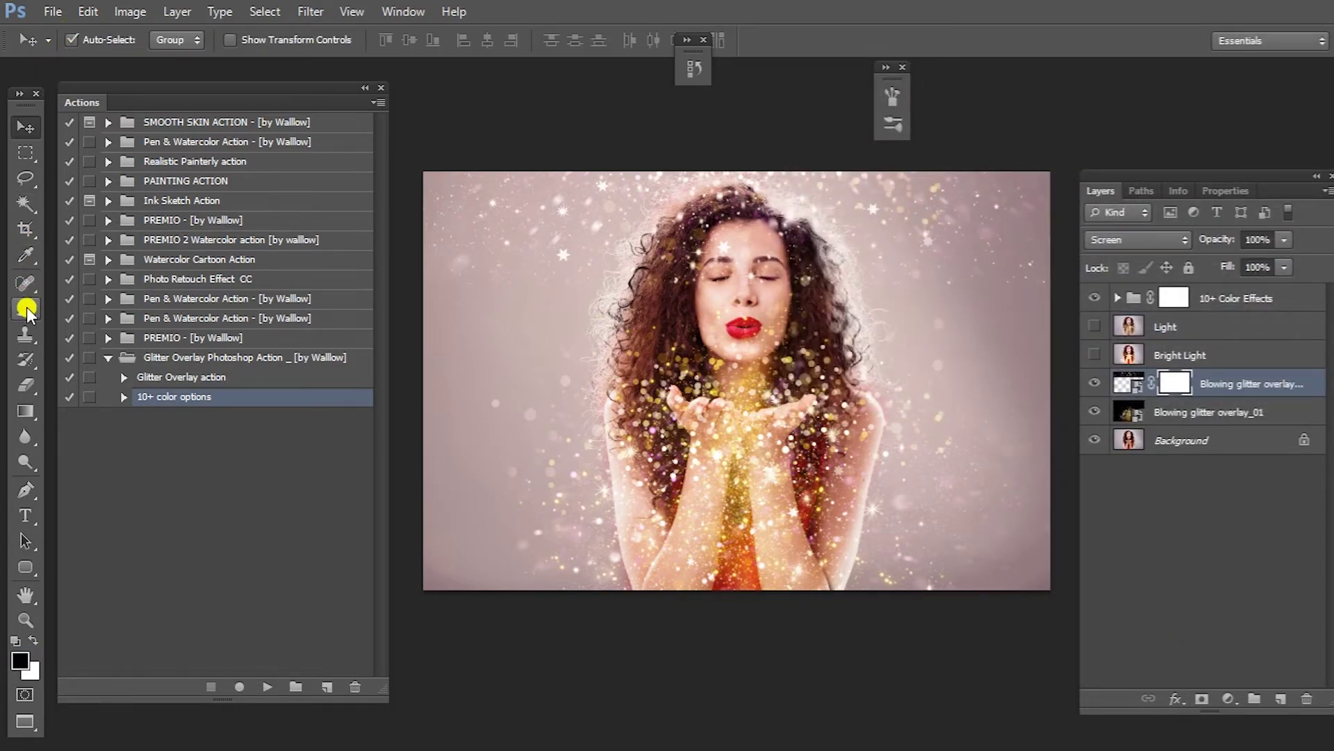
click(26, 306)
click(94, 41)
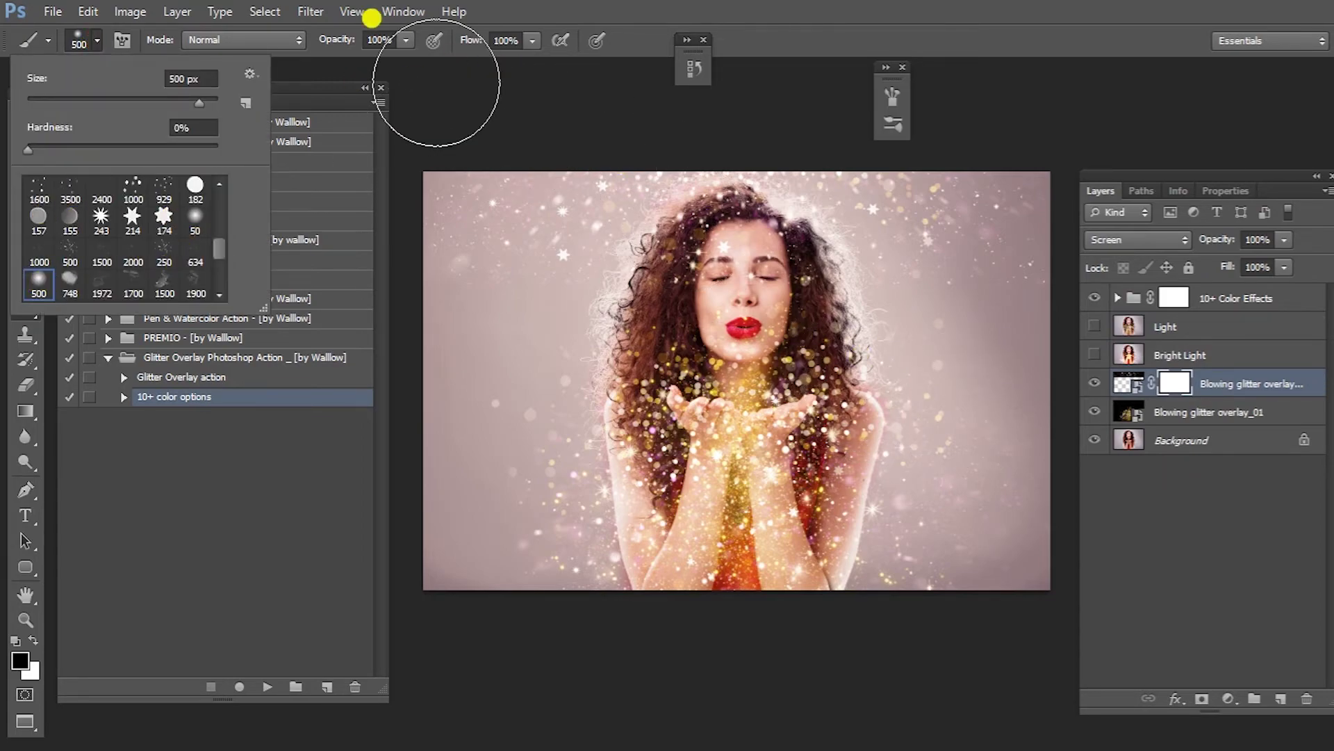
drag(199, 102, 172, 102)
key(Return)
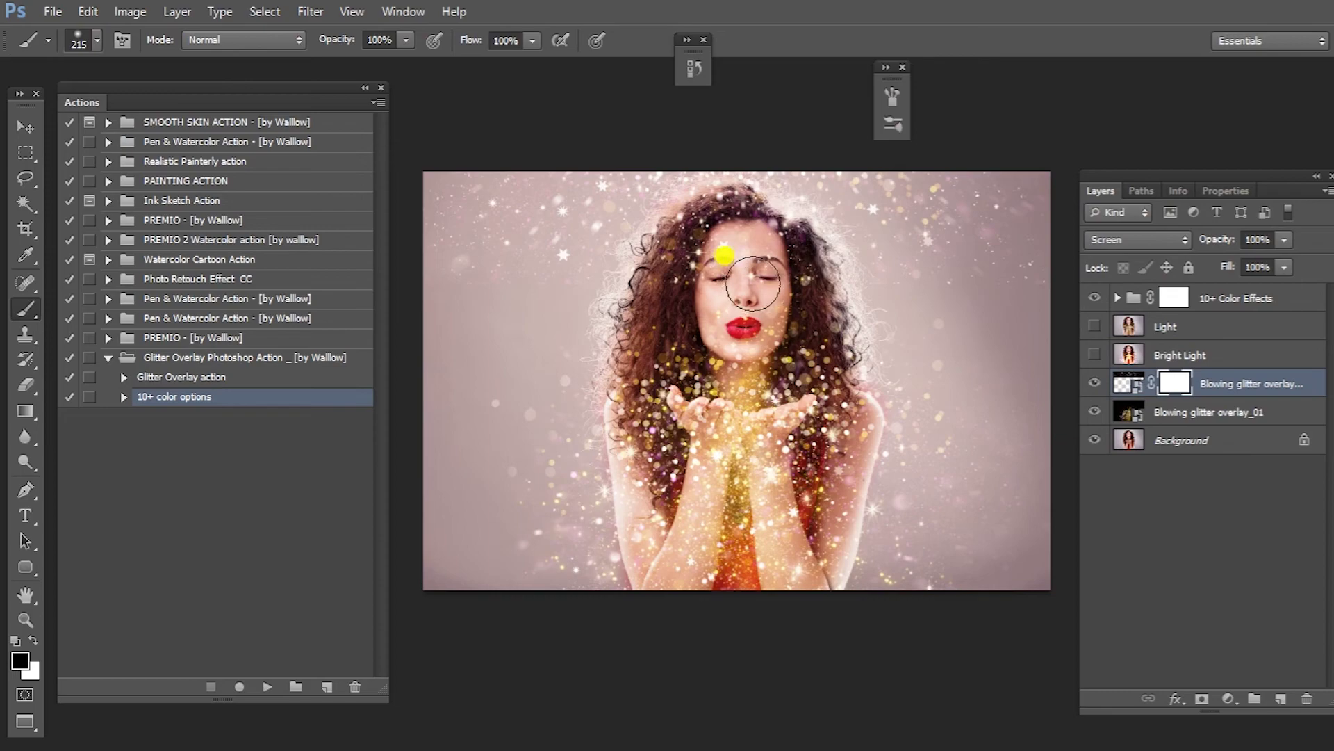
Step: Paint the glitter off the face on the mask, then hide overlay_02
drag(746, 276, 777, 302)
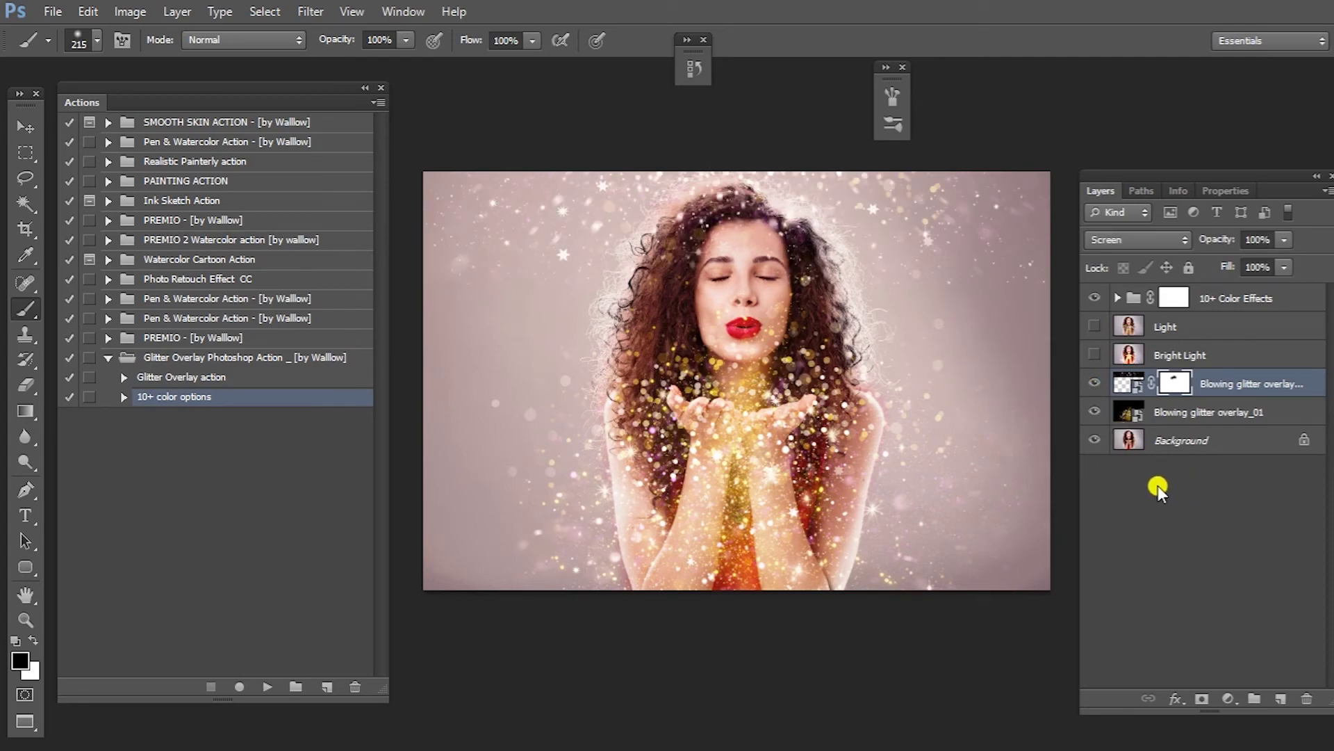
key(v)
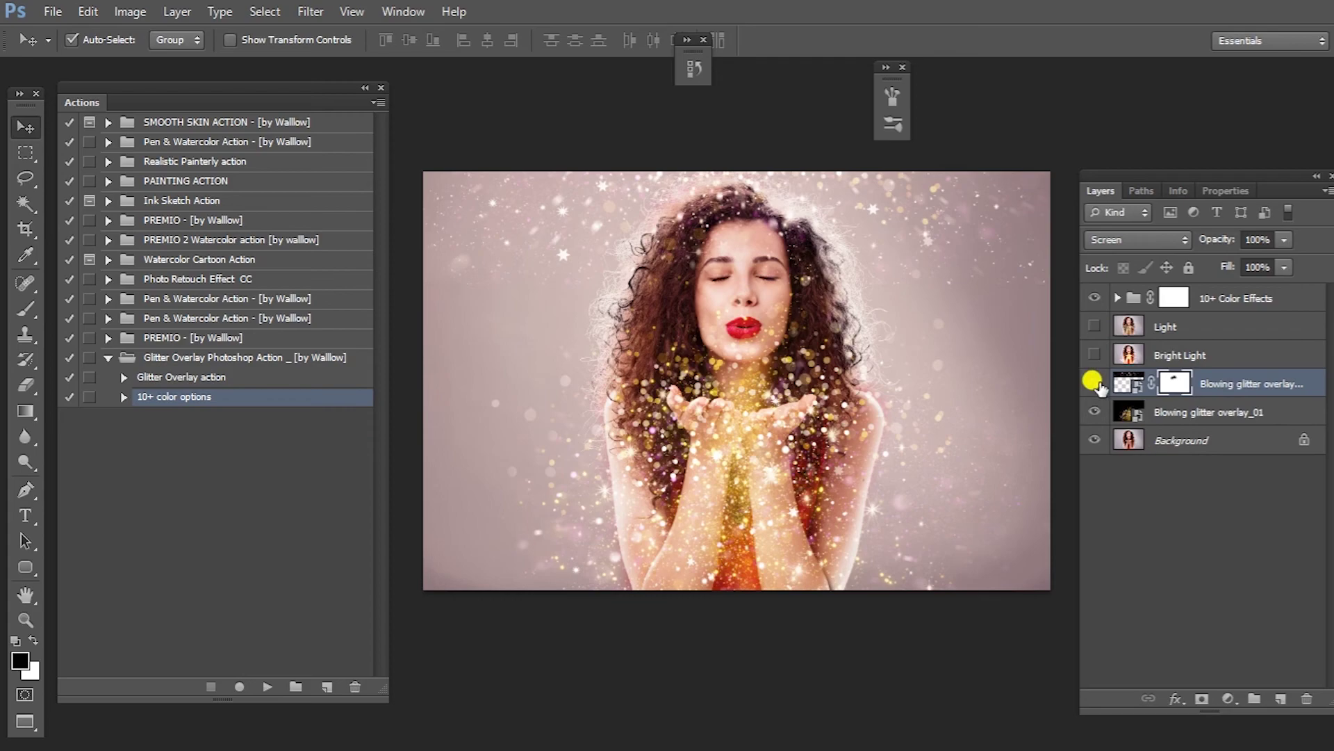
click(1095, 383)
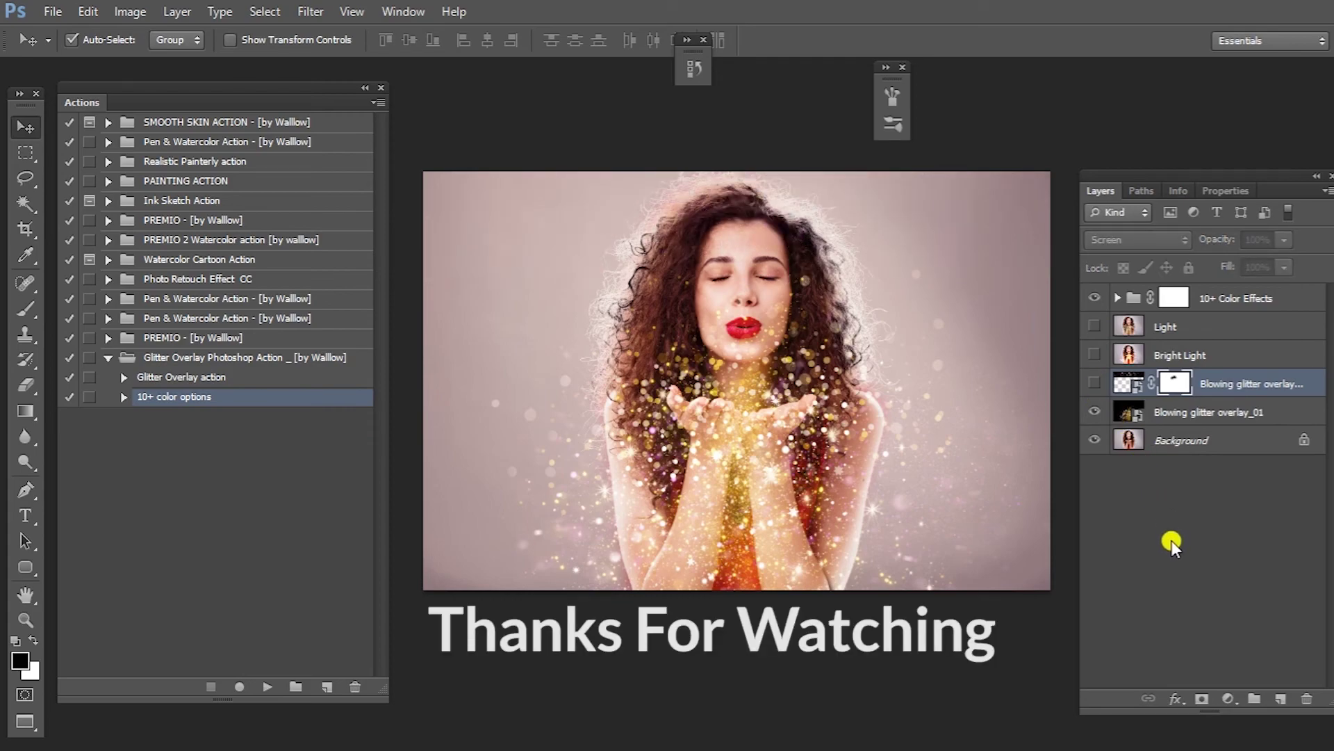